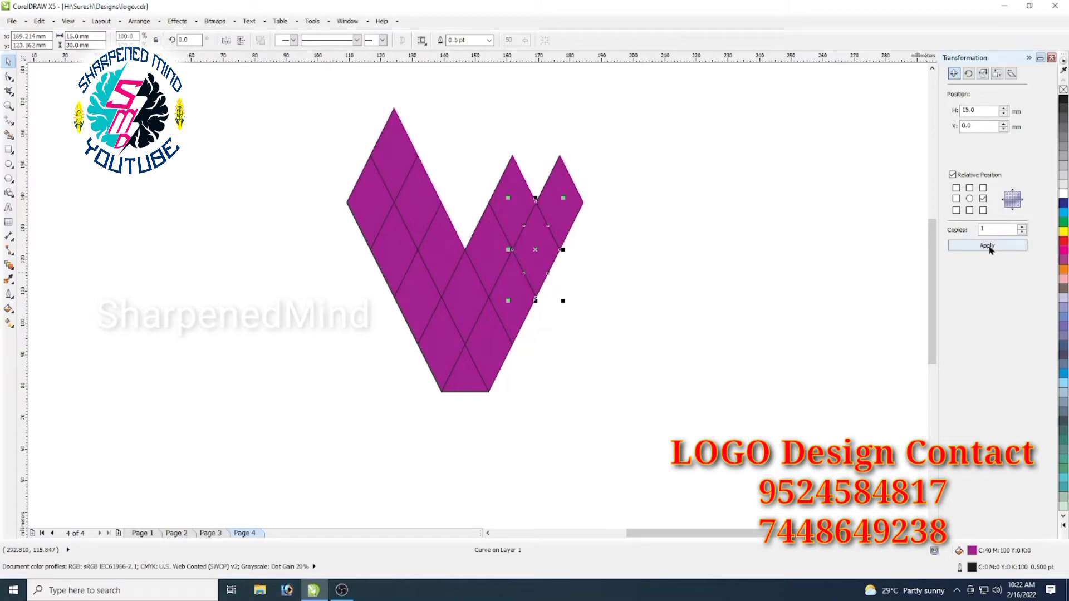
- Duplicate the diamond on the V's lower-right edge 15 mm to the right, and the diamond below the notch between the two right peaks 30 mm upward
{"action": "left_click", "coordinate": [515, 304]}
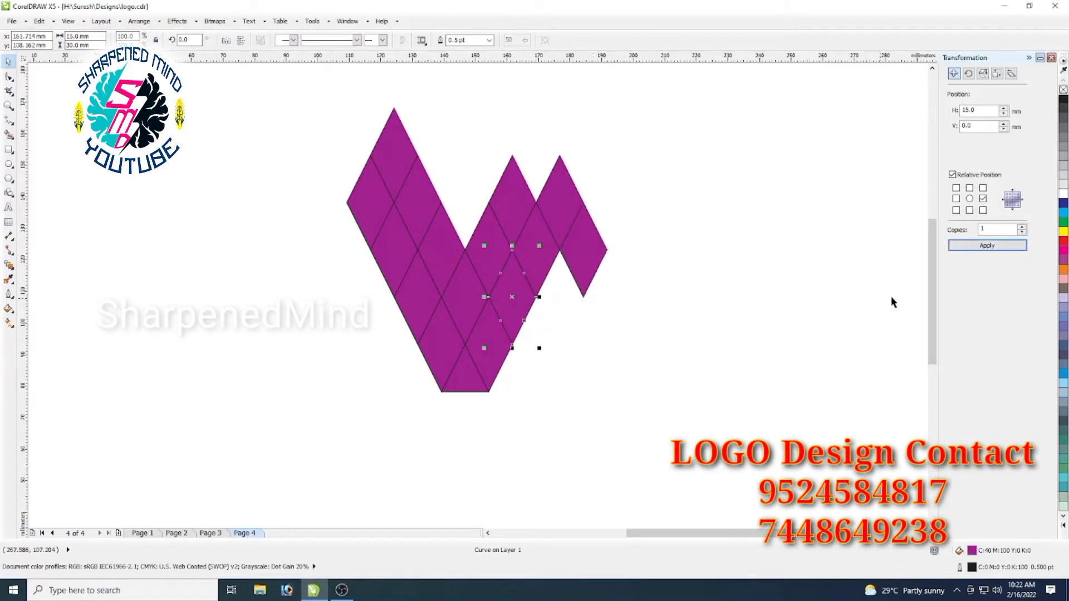
{"action": "left_click", "coordinate": [987, 245]}
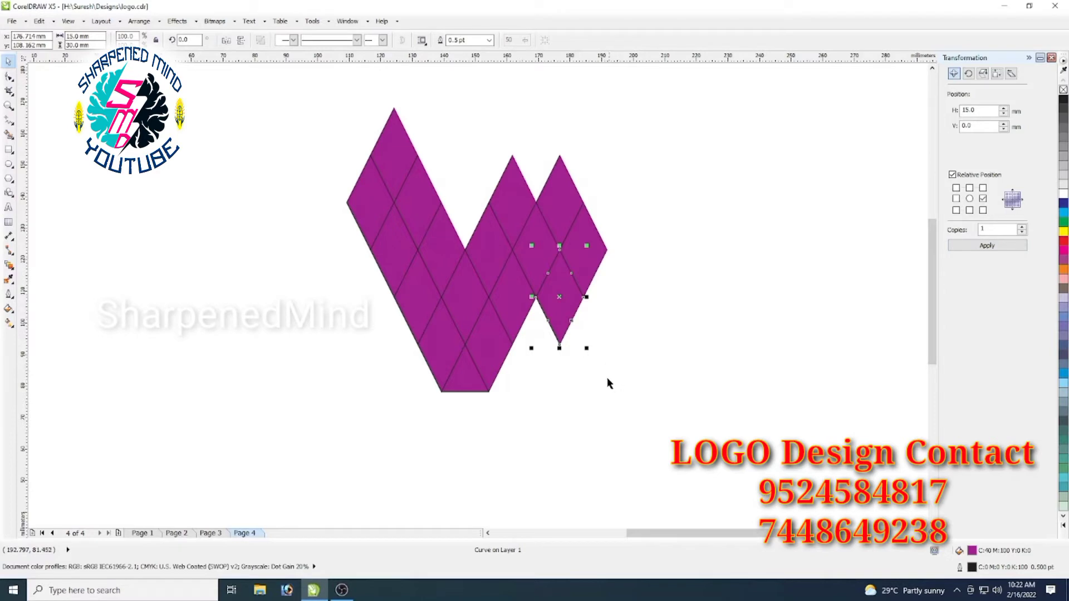
{"action": "left_click", "coordinate": [401, 162]}
{"action": "left_click", "coordinate": [530, 249]}
{"action": "left_click", "coordinate": [970, 188]}
{"action": "left_click", "coordinate": [986, 246]}
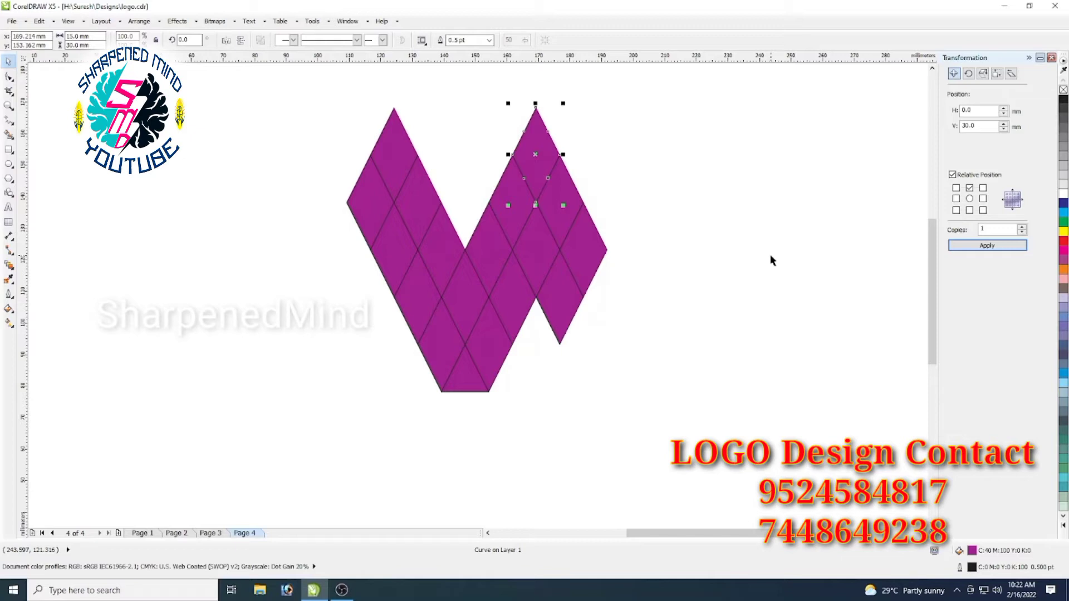
{"action": "left_click", "coordinate": [770, 256]}
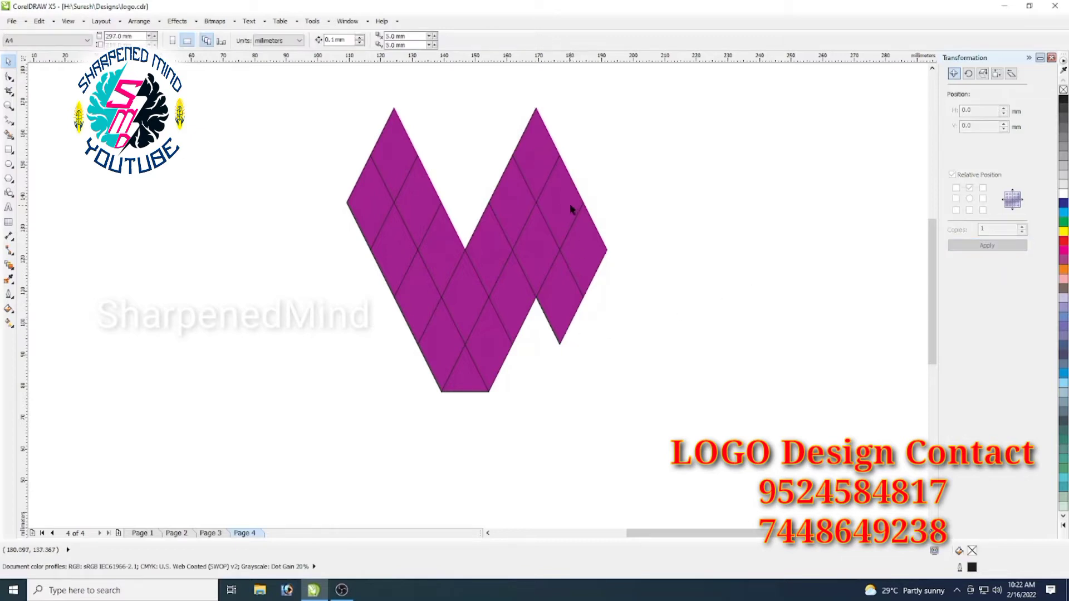
- Delete the tip node and the two upper side nodes of the new top diamond to leave a flat-topped triangle
{"action": "left_click", "coordinate": [539, 161]}
{"action": "left_click", "coordinate": [9, 77]}
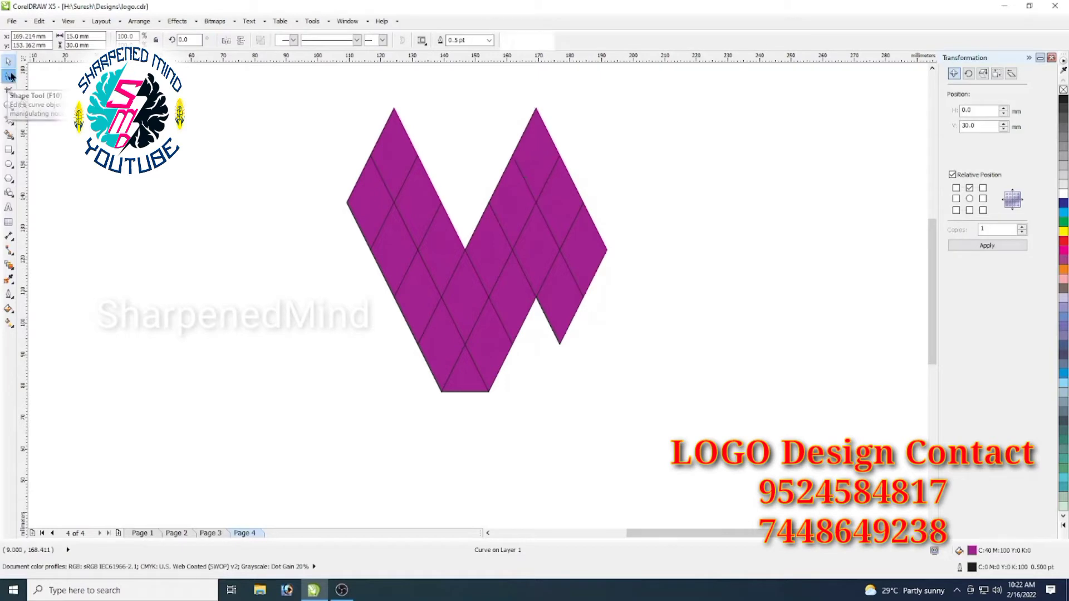
{"action": "left_click", "coordinate": [536, 108]}
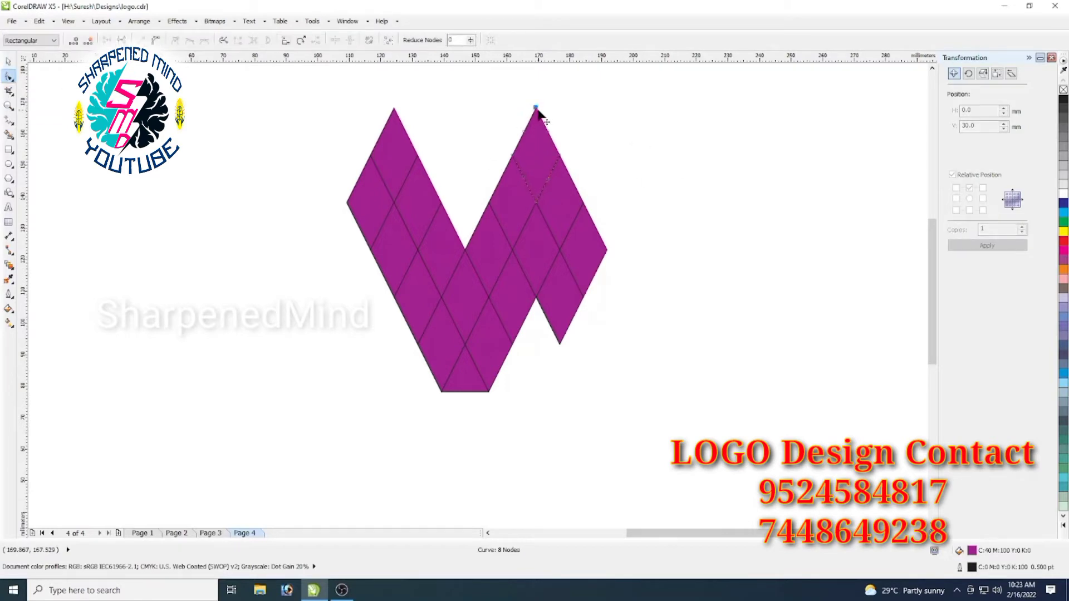
{"action": "key", "text": "Delete"}
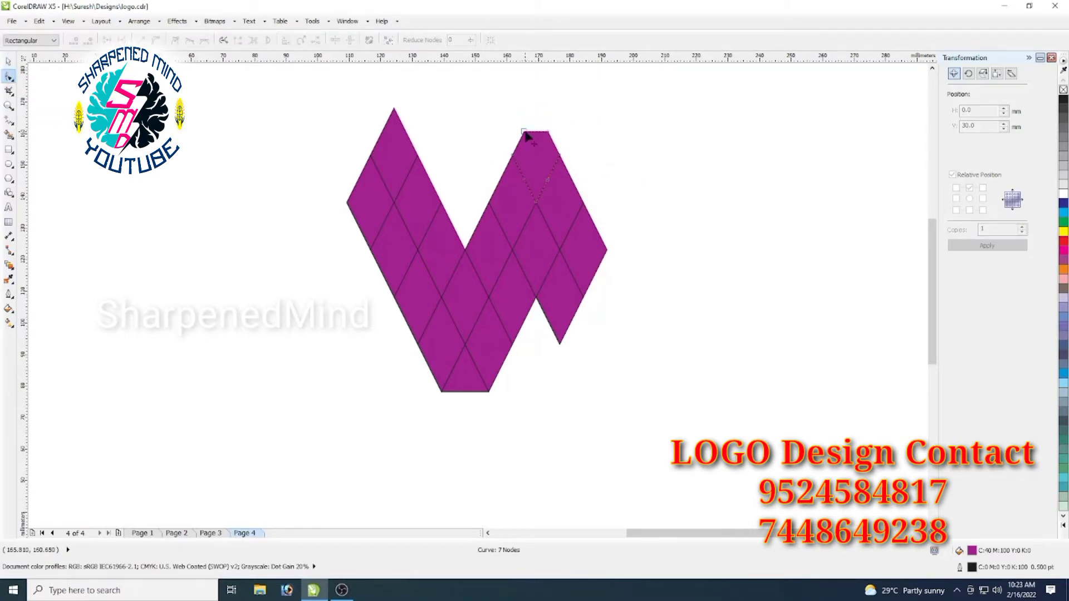
{"action": "key", "text": "Delete"}
{"action": "left_click", "coordinate": [548, 131]}
{"action": "key", "text": "Delete"}
{"action": "key", "text": "space"}
- Duplicate the lowest diamond of the right arm 15 mm to the right with one copy
{"action": "left_click", "coordinate": [569, 315]}
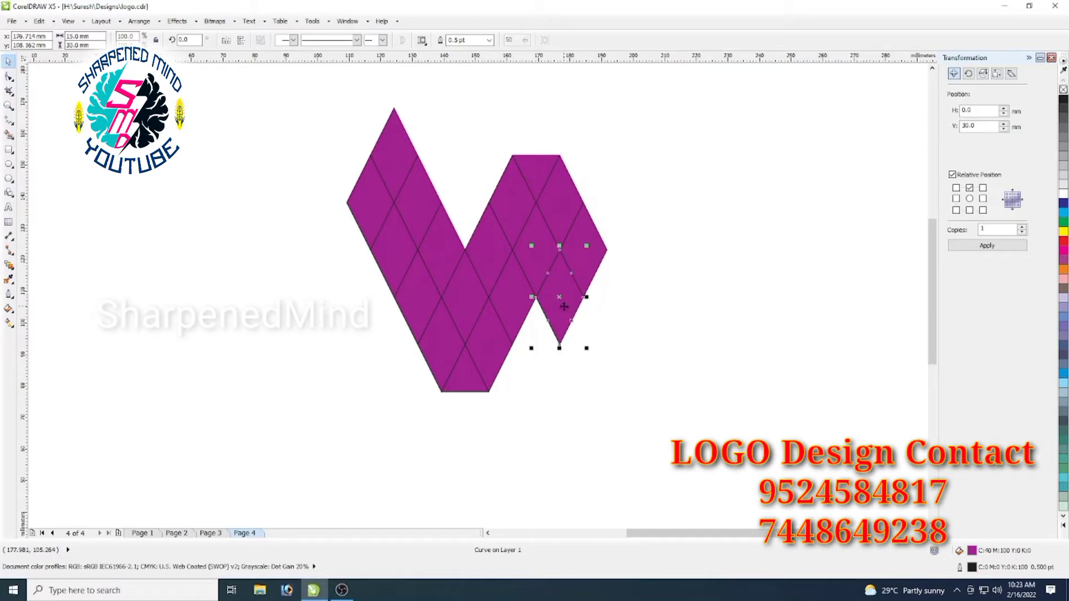
{"action": "left_click", "coordinate": [983, 199]}
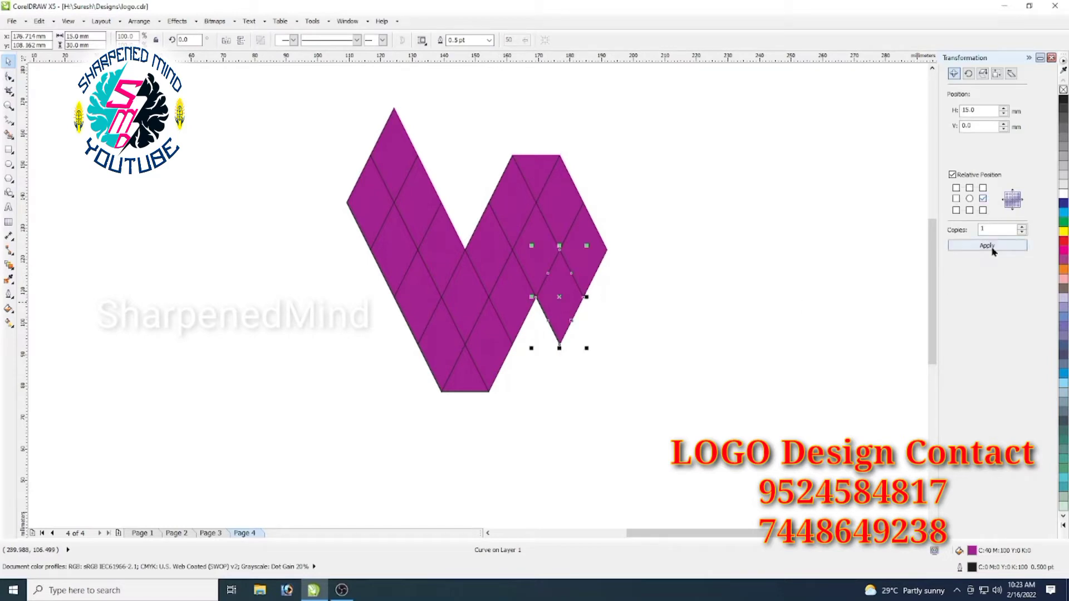
{"action": "left_click", "coordinate": [987, 245]}
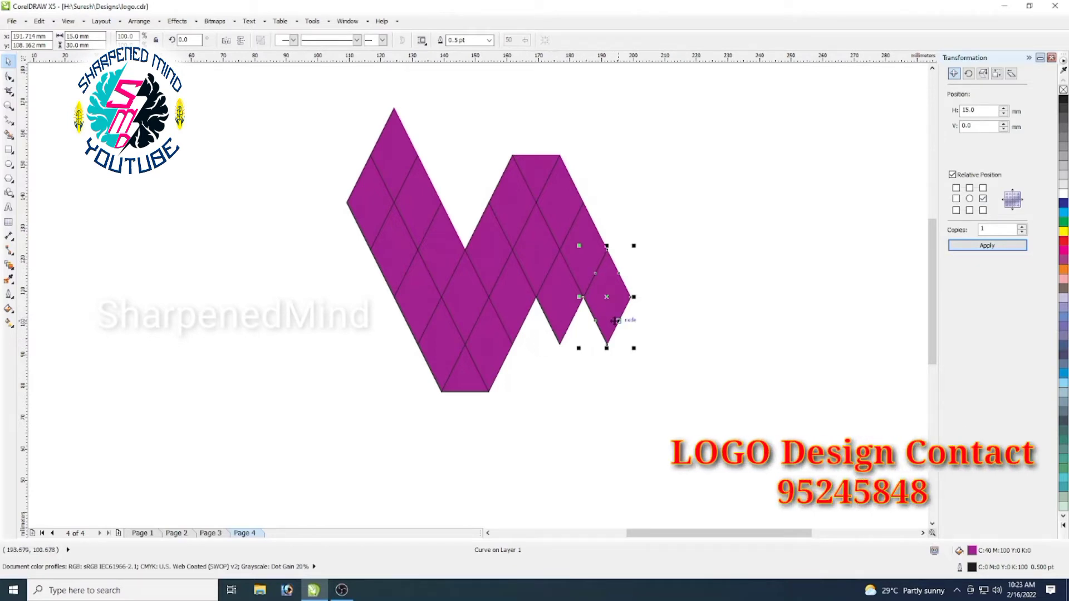
{"action": "left_click", "coordinate": [783, 327]}
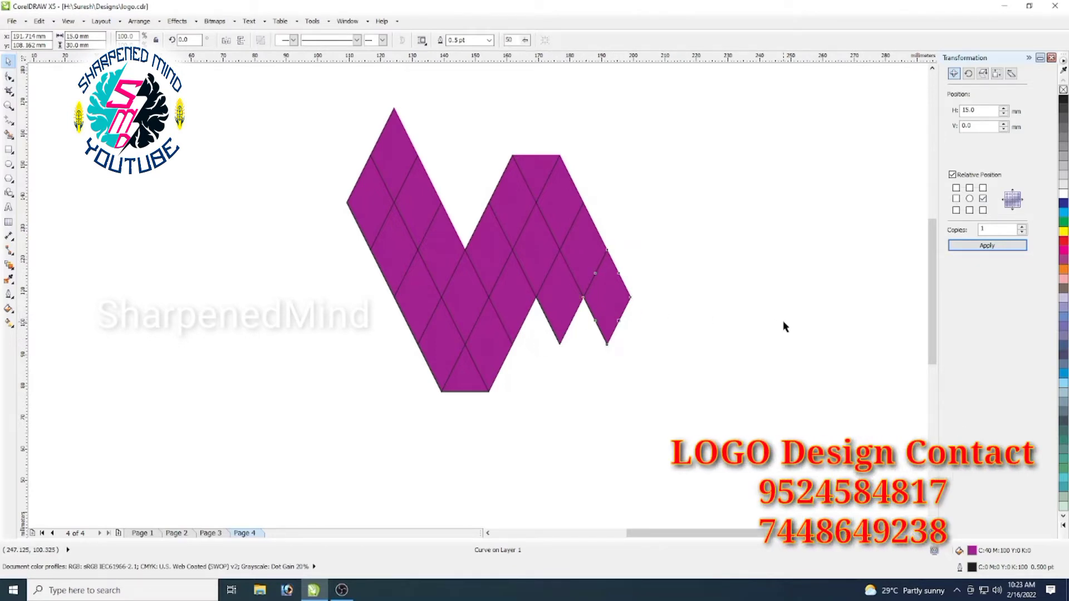
- Duplicate the diamond above the gap between the right arm's two lower points 30 mm downward
{"action": "left_click", "coordinate": [586, 265]}
{"action": "left_click", "coordinate": [969, 211]}
{"action": "left_click", "coordinate": [987, 246]}
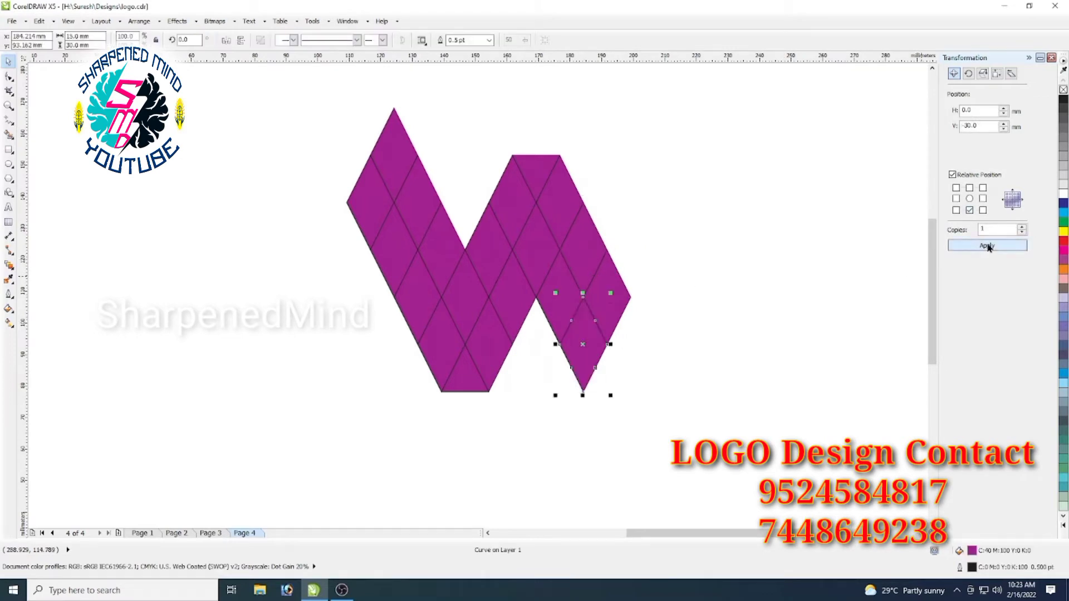
{"action": "left_click", "coordinate": [696, 387]}
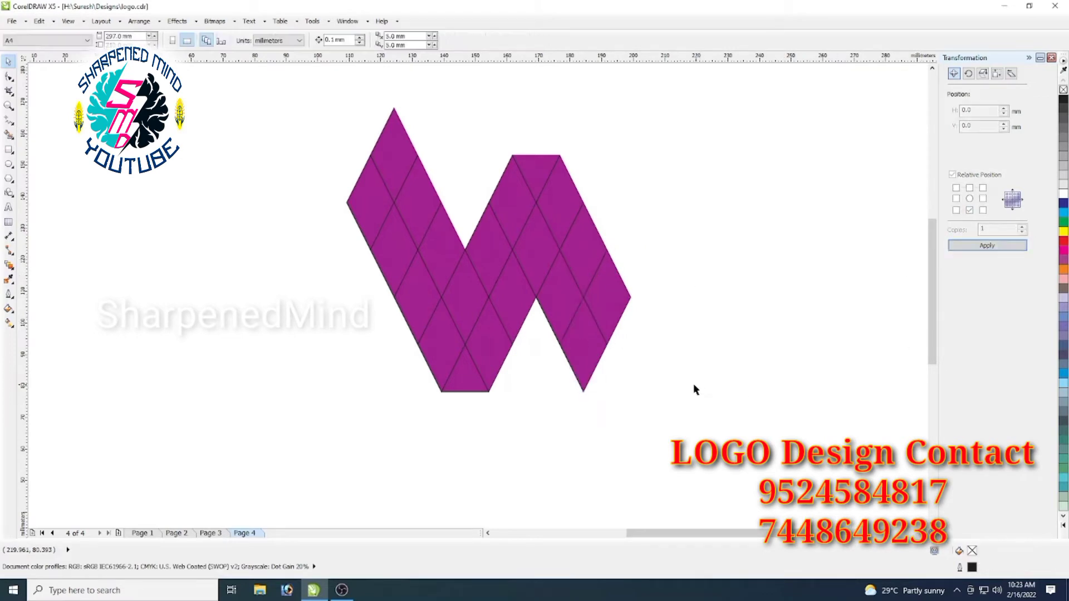
- Delete the tip node and the two lower side nodes of the right arm's bottom diamond to leave a flat-based triangle
{"action": "left_click", "coordinate": [580, 366]}
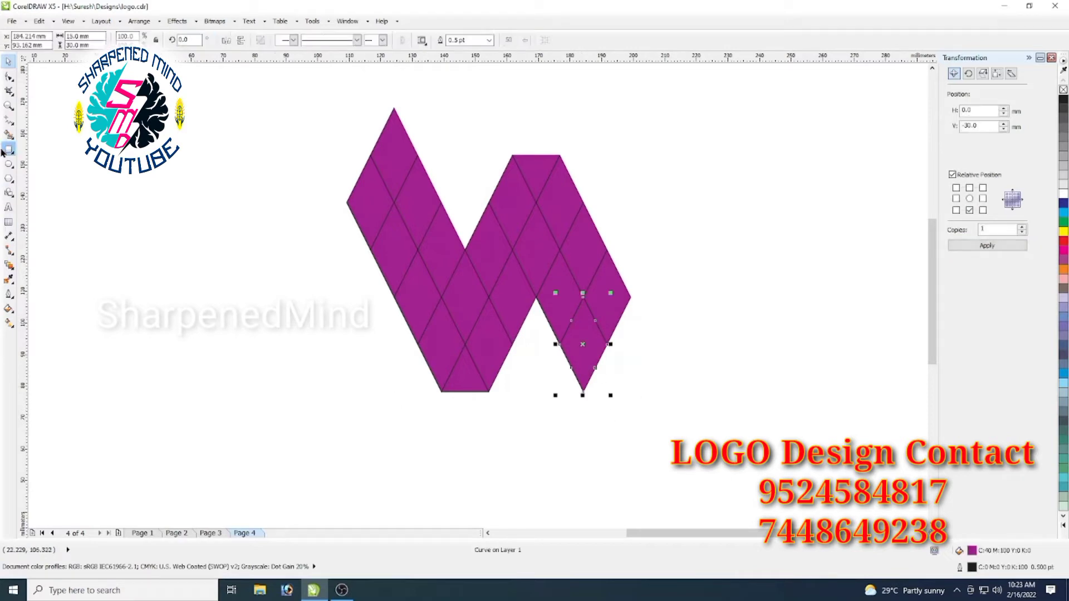
{"action": "left_click", "coordinate": [9, 78]}
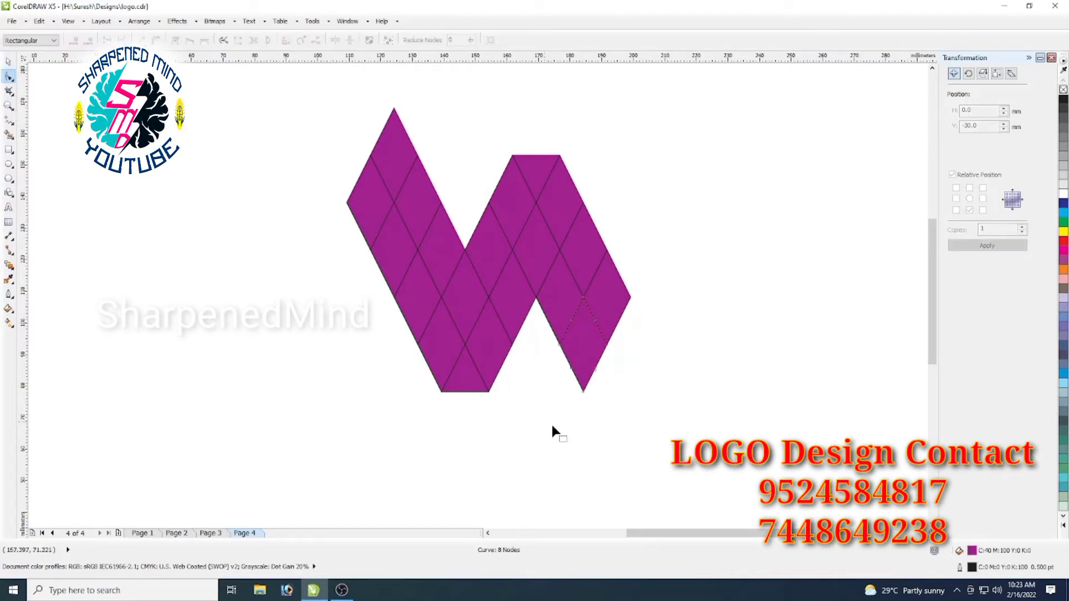
{"action": "left_click", "coordinate": [584, 391]}
{"action": "key", "text": "Delete"}
{"action": "left_click", "coordinate": [571, 369]}
{"action": "key", "text": "Delete"}
{"action": "left_click", "coordinate": [596, 368]}
{"action": "key", "text": "Delete"}
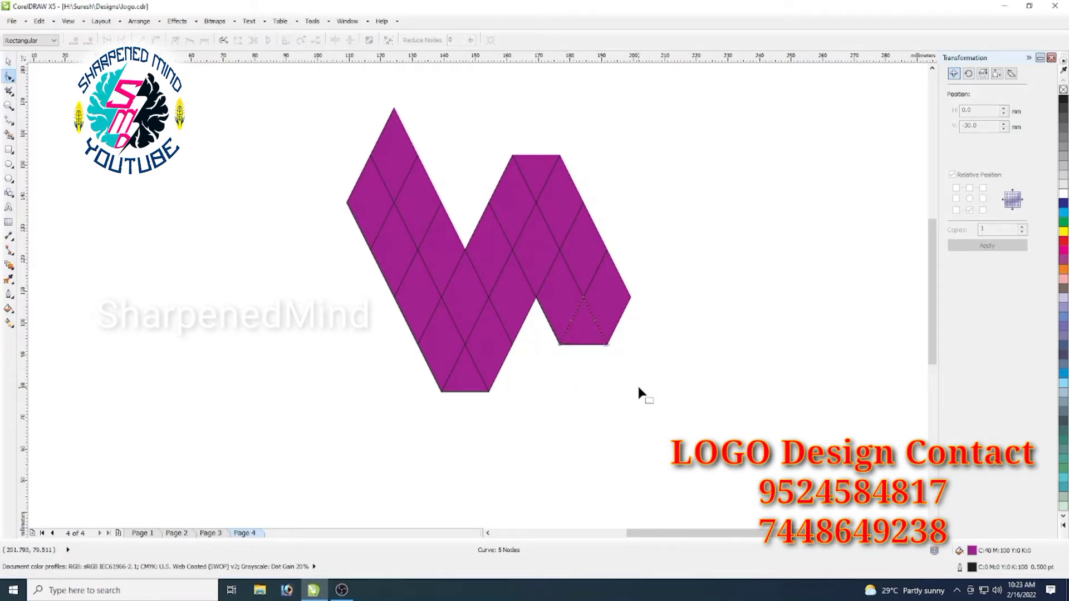
{"action": "left_click", "coordinate": [8, 61]}
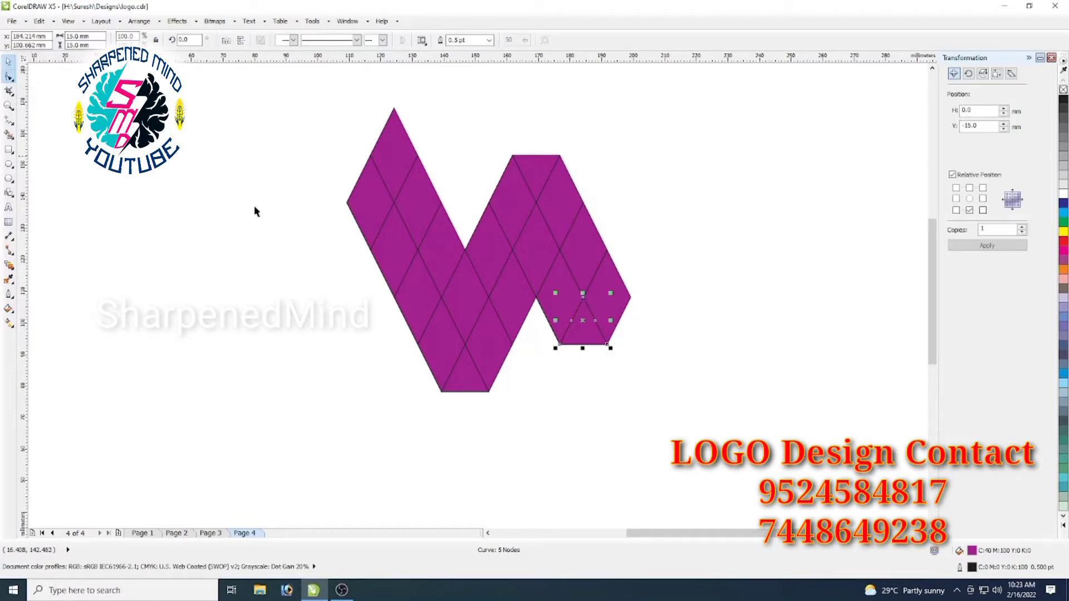
- Duplicate the rightmost diamond in place using the centre anchor, with 0 mm horizontal and vertical offset and one copy
{"action": "left_click", "coordinate": [599, 354]}
{"action": "left_click", "coordinate": [611, 307]}
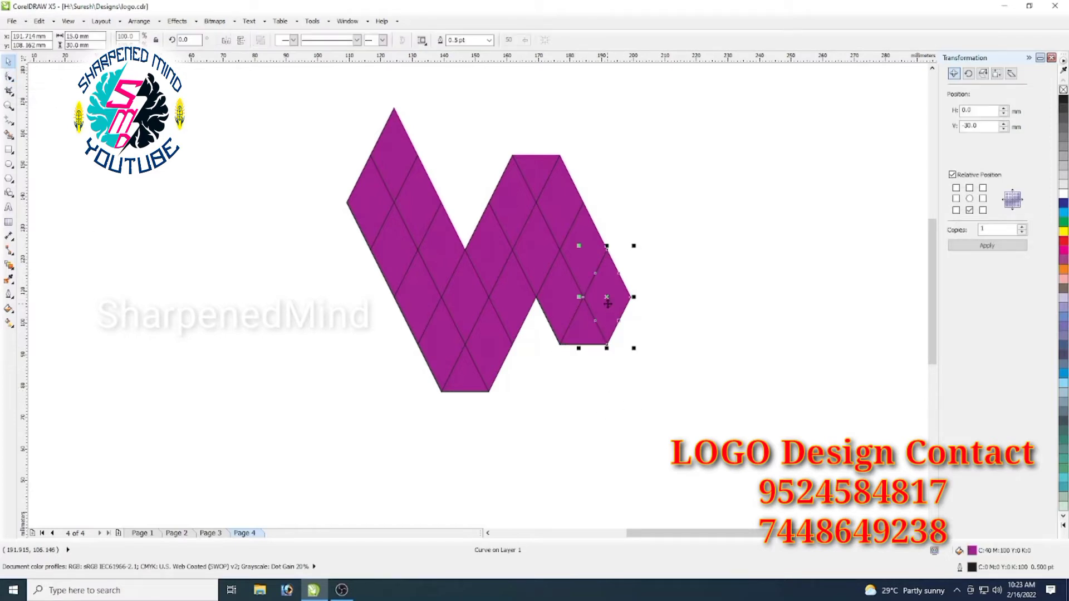
{"action": "left_click", "coordinate": [970, 198]}
{"action": "left_click", "coordinate": [991, 246]}
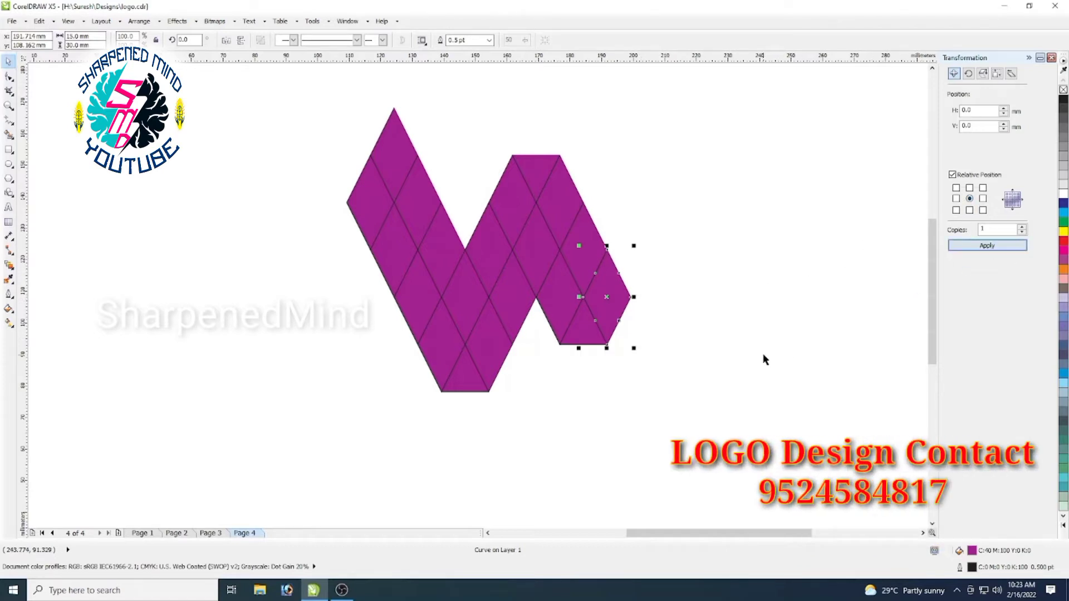
{"action": "left_click", "coordinate": [764, 356]}
{"action": "left_click", "coordinate": [601, 288]}
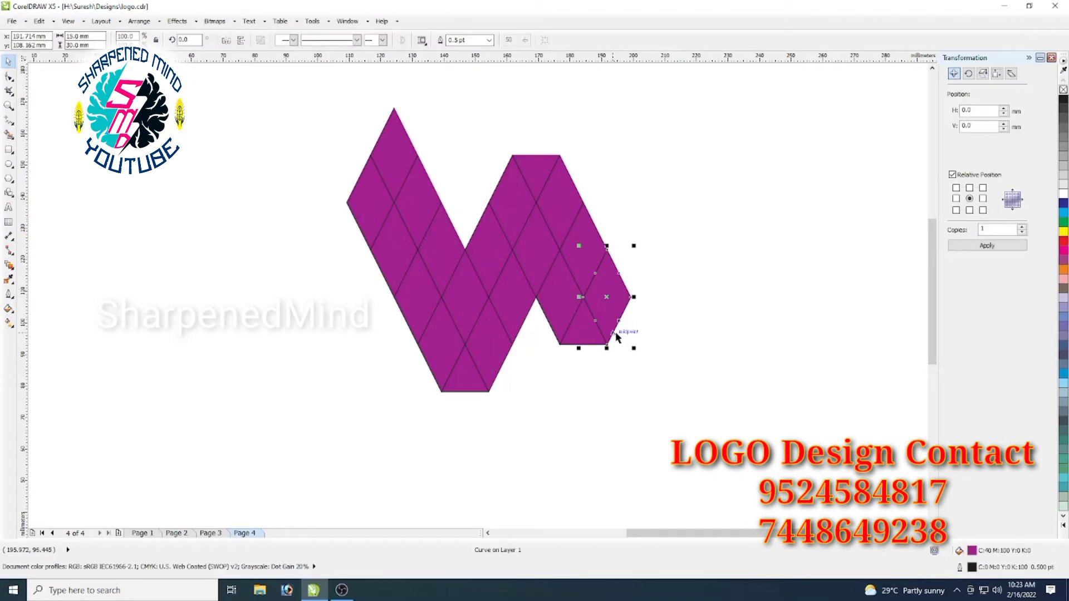
- Delete the top tip and upper side nodes of the rightmost diamond's duplicate to leave only its lower half
{"action": "left_click", "coordinate": [9, 76]}
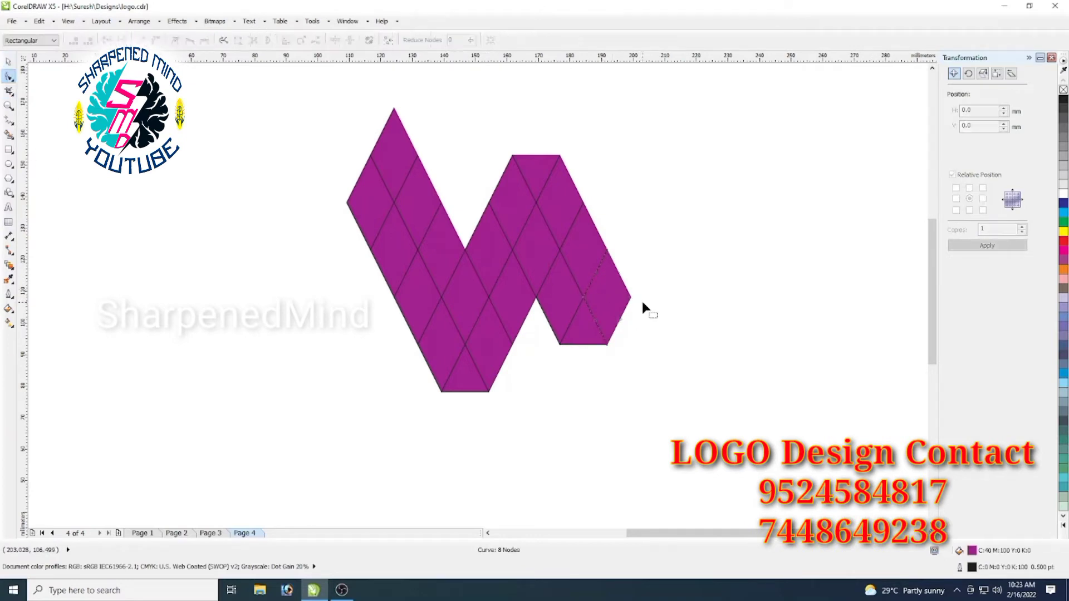
{"action": "left_click", "coordinate": [608, 255]}
{"action": "key", "text": "Delete"}
{"action": "left_click", "coordinate": [597, 272]}
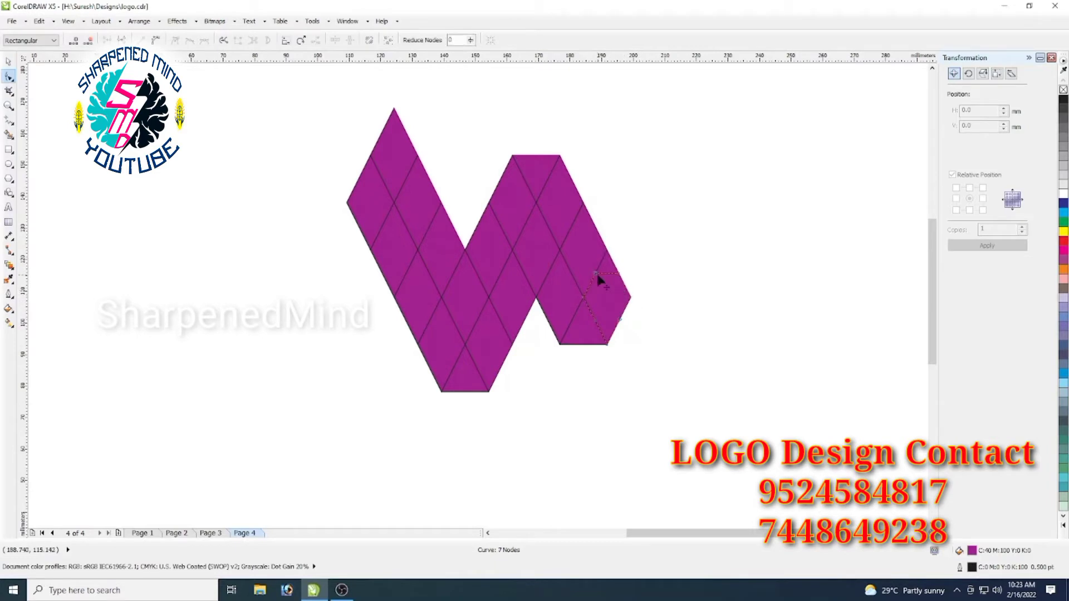
{"action": "key", "text": "Delete"}
{"action": "left_click", "coordinate": [620, 275]}
{"action": "key", "text": "Delete"}
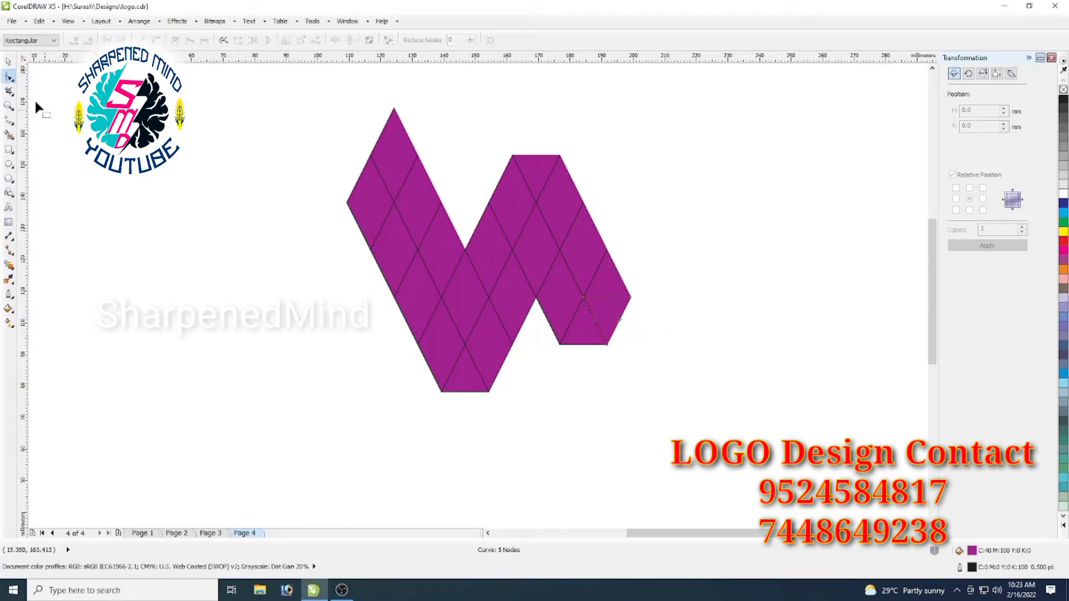
{"action": "left_click", "coordinate": [8, 61]}
- Delete the bottom tip and lower side nodes of the remaining full rightmost diamond to leave only its upper half
{"action": "left_click", "coordinate": [654, 316]}
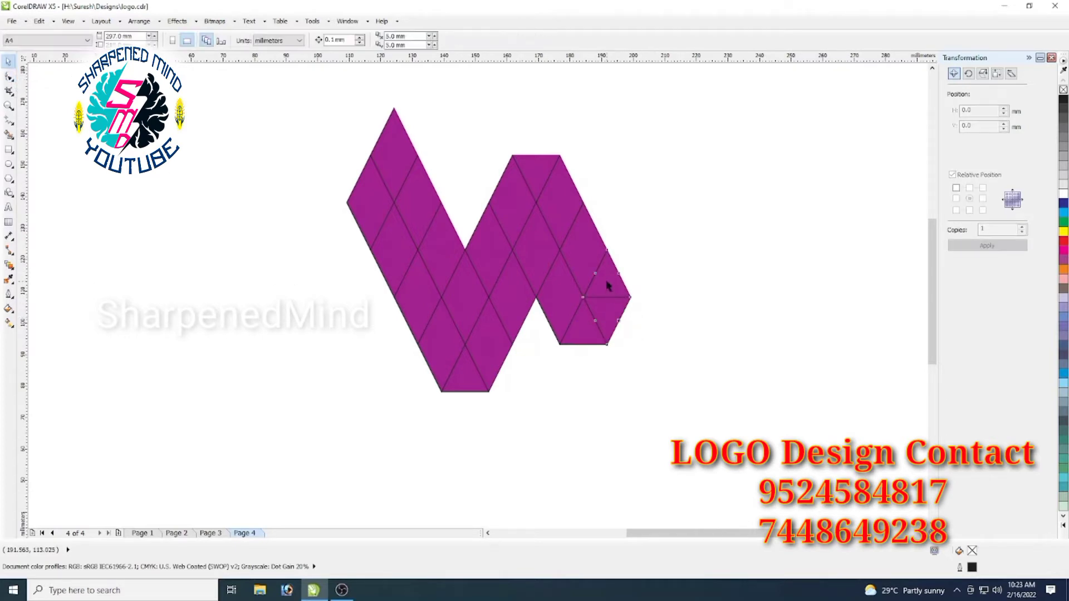
{"action": "left_click", "coordinate": [608, 283]}
{"action": "left_click", "coordinate": [10, 77]}
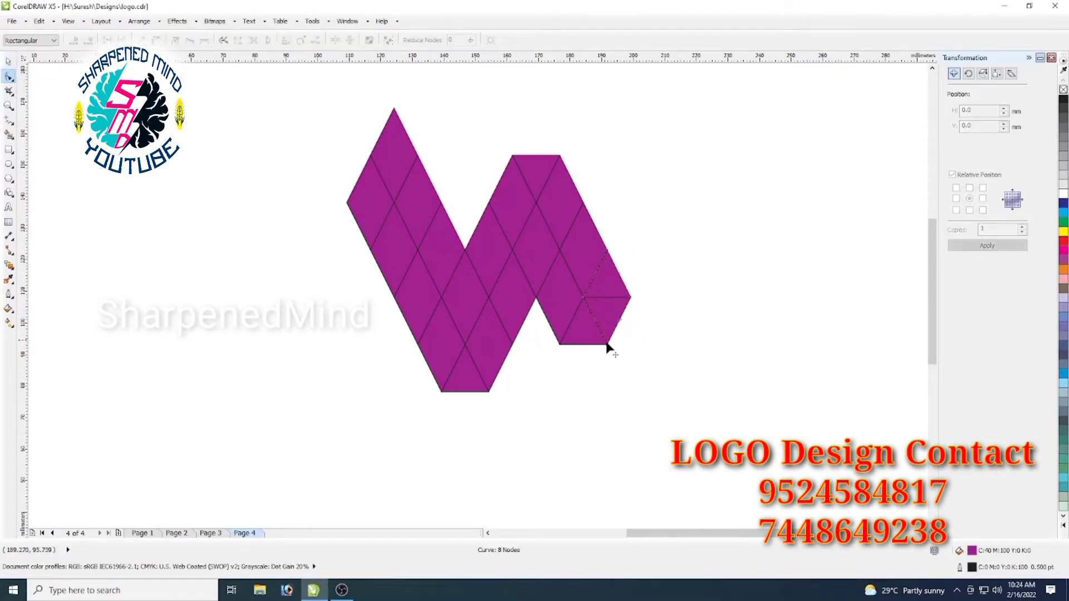
{"action": "left_click", "coordinate": [606, 345]}
{"action": "key", "text": "Delete"}
{"action": "left_click", "coordinate": [621, 322]}
{"action": "key", "text": "Delete"}
{"action": "left_click", "coordinate": [596, 322]}
{"action": "key", "text": "Delete"}
{"action": "left_click", "coordinate": [9, 61]}
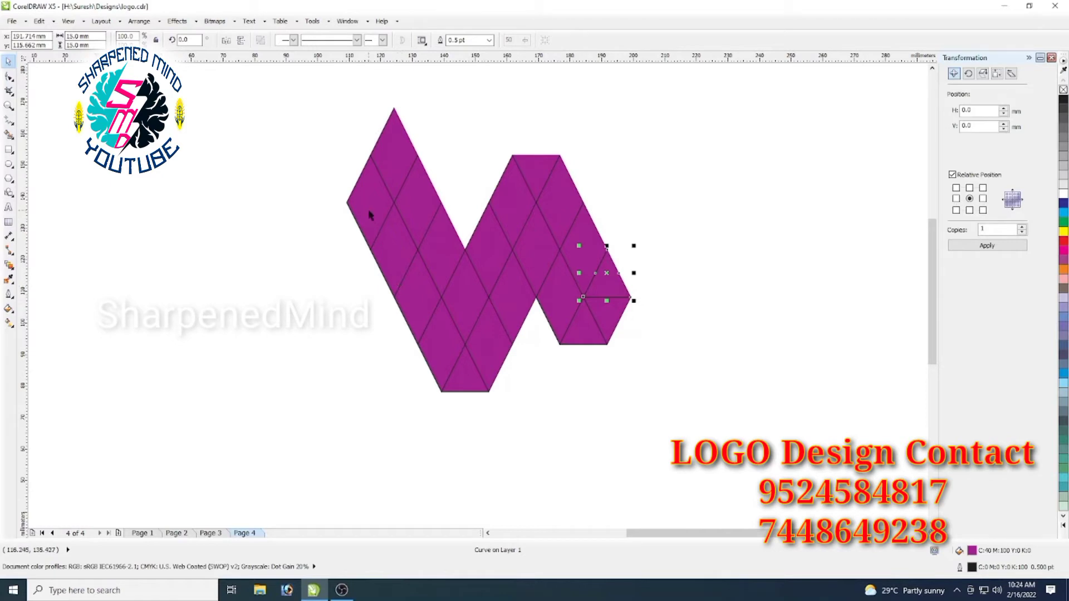
- Extend the left arm with three diamond copies offset -15 mm horizontally: one in the upper row and two side by side in the row below
{"action": "left_click", "coordinate": [389, 260]}
{"action": "left_click", "coordinate": [992, 249]}
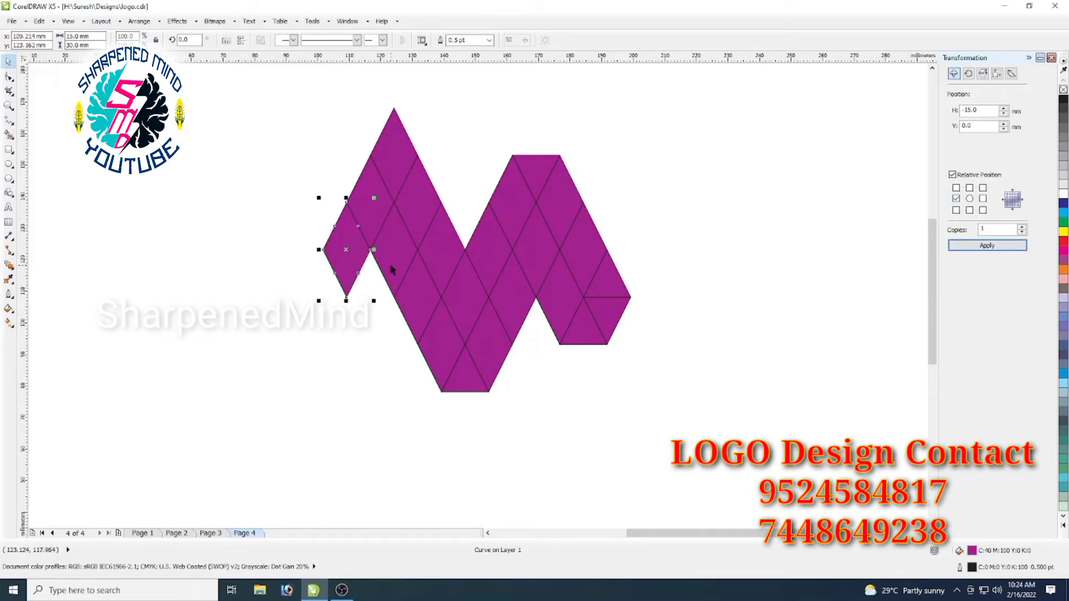
{"action": "left_click", "coordinate": [413, 301]}
{"action": "left_click", "coordinate": [970, 248]}
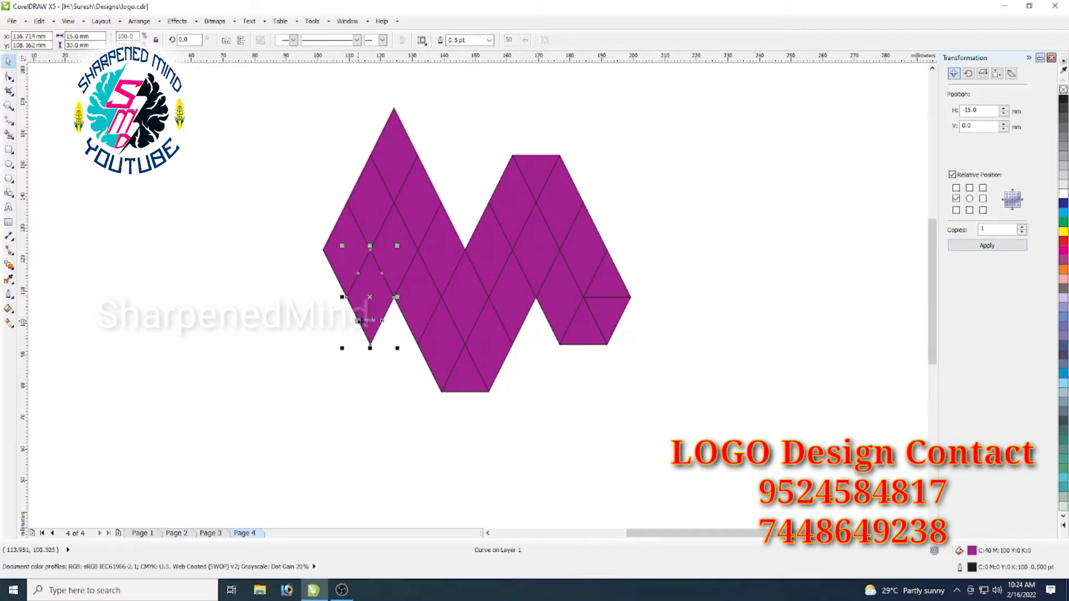
{"action": "left_click", "coordinate": [978, 246]}
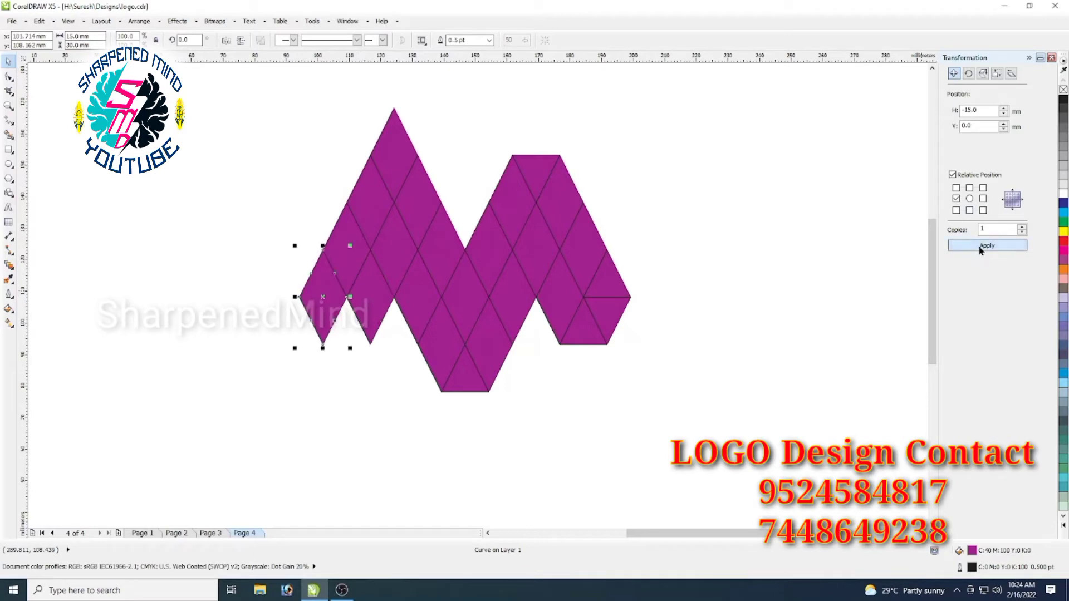
{"action": "left_click", "coordinate": [703, 412]}
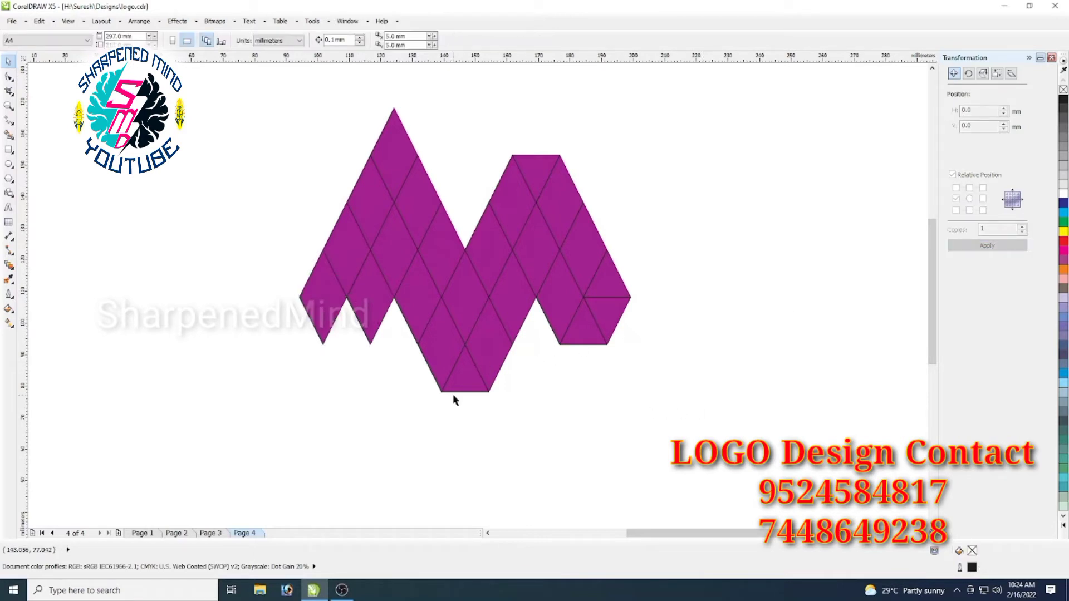
- Duplicate the diamond above the gap between the left arm's two lower points 30 mm downward
{"action": "left_click", "coordinate": [354, 267]}
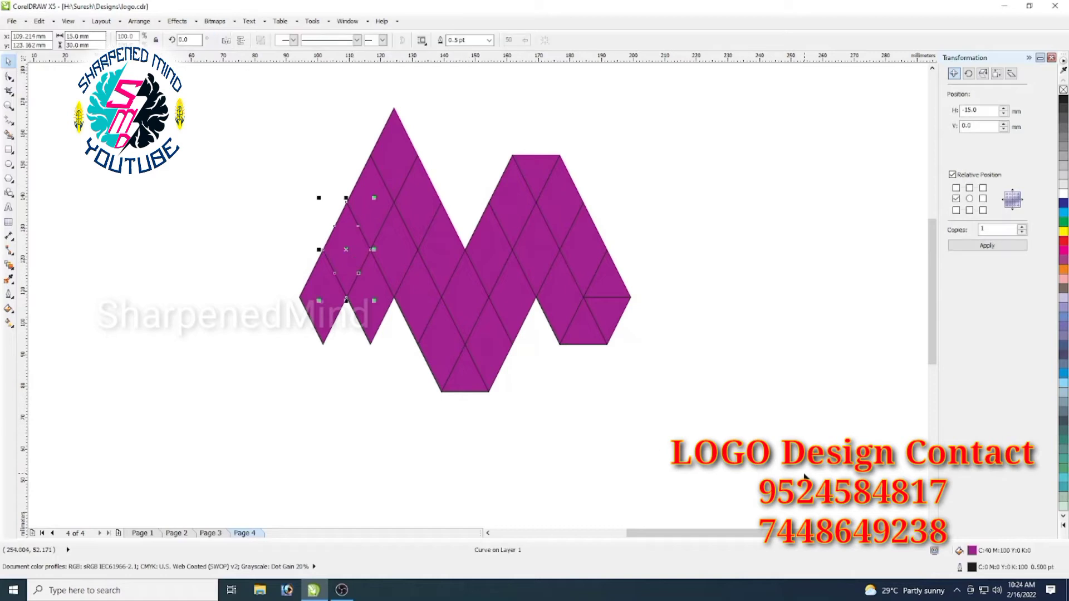
{"action": "left_click", "coordinate": [970, 211]}
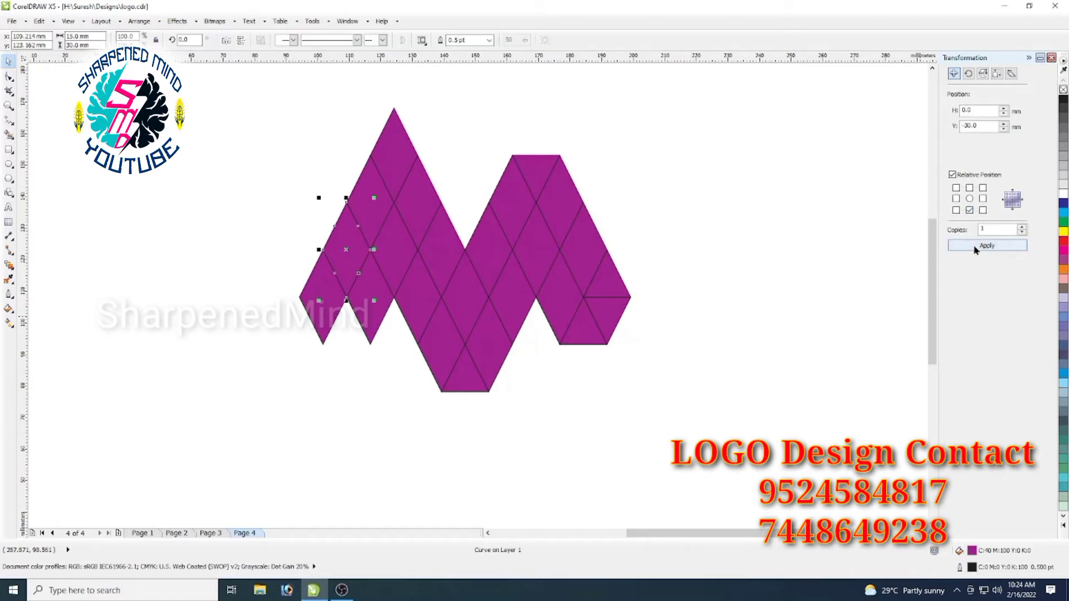
{"action": "left_click", "coordinate": [973, 245]}
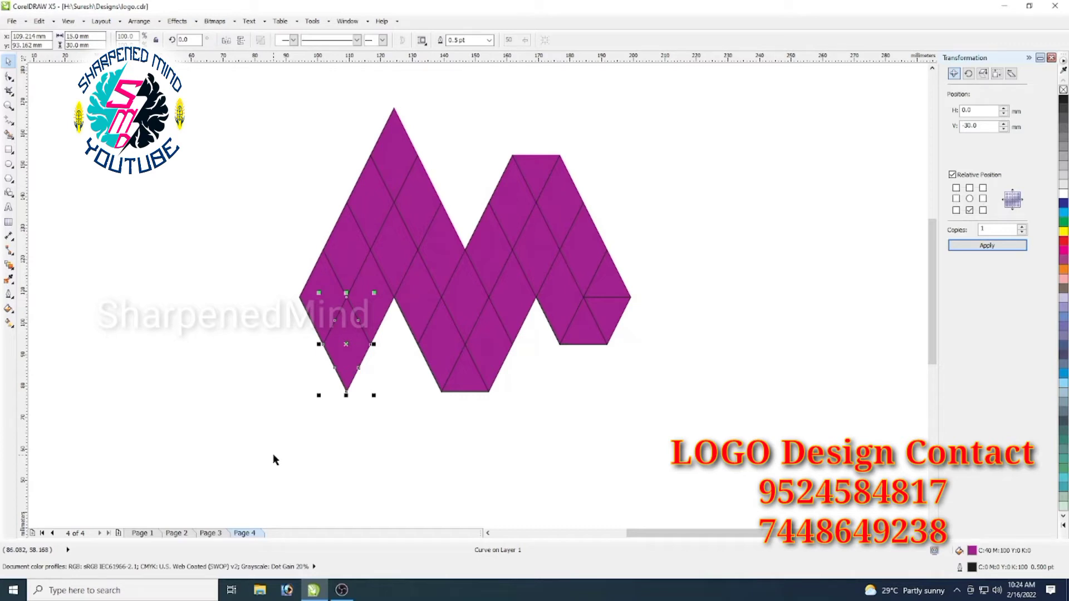
- Delete the bottom tip and lower side nodes of the left arm's lowest diamond to leave only its upper half
{"action": "left_click", "coordinate": [9, 77]}
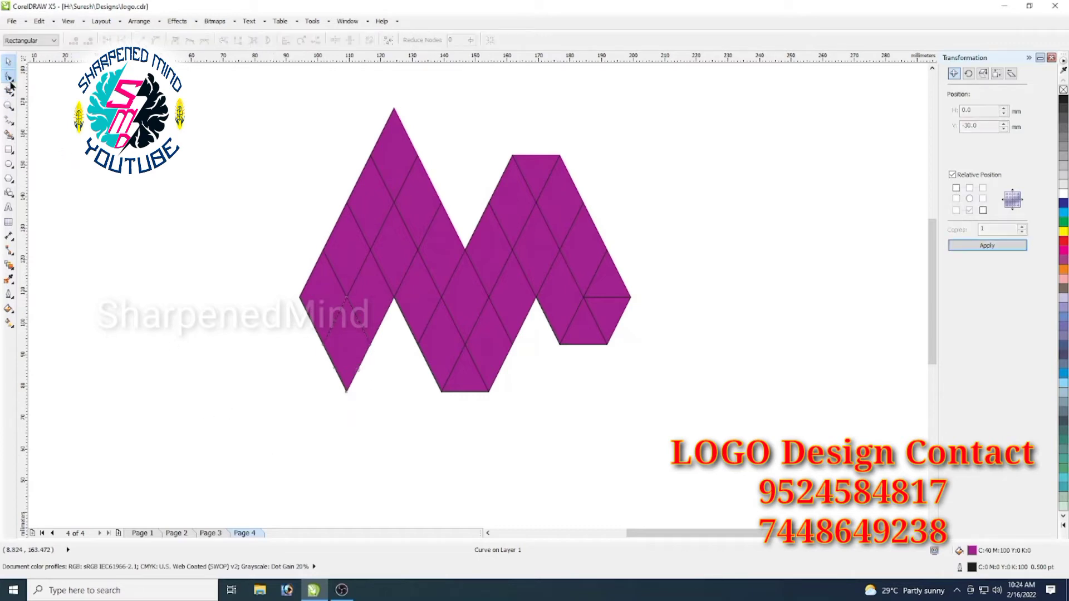
{"action": "left_click", "coordinate": [346, 392]}
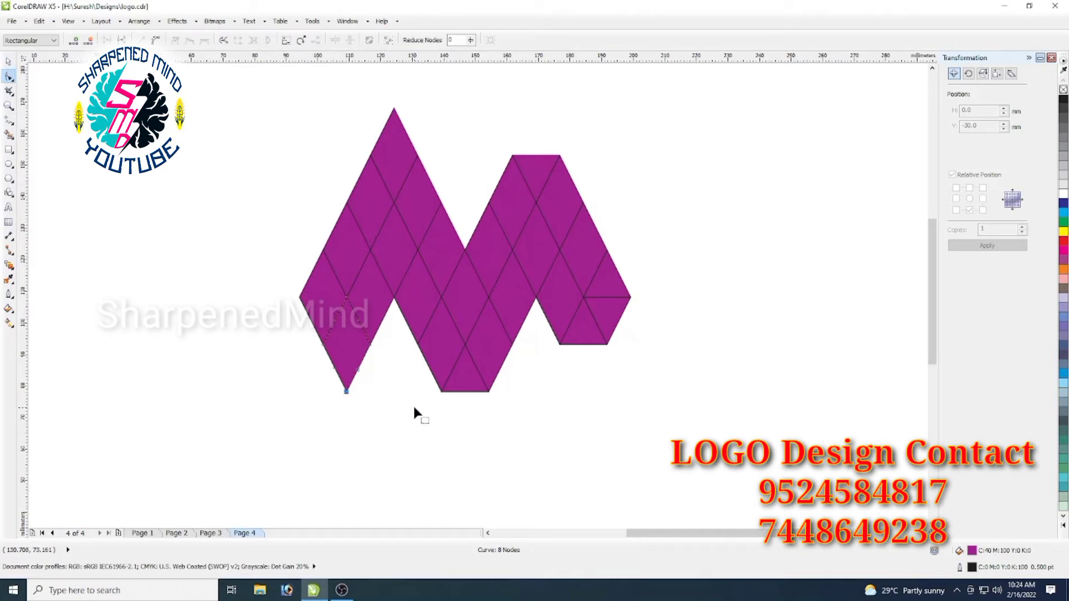
{"action": "key", "text": "Delete"}
{"action": "left_click", "coordinate": [358, 367]}
{"action": "key", "text": "Delete"}
{"action": "left_click", "coordinate": [334, 368]}
{"action": "key", "text": "Delete"}
{"action": "left_click", "coordinate": [8, 62]}
{"action": "left_click", "coordinate": [139, 334]}
- Duplicate the leftmost diamond in place with zero horizontal and vertical offset
{"action": "left_click", "coordinate": [312, 320]}
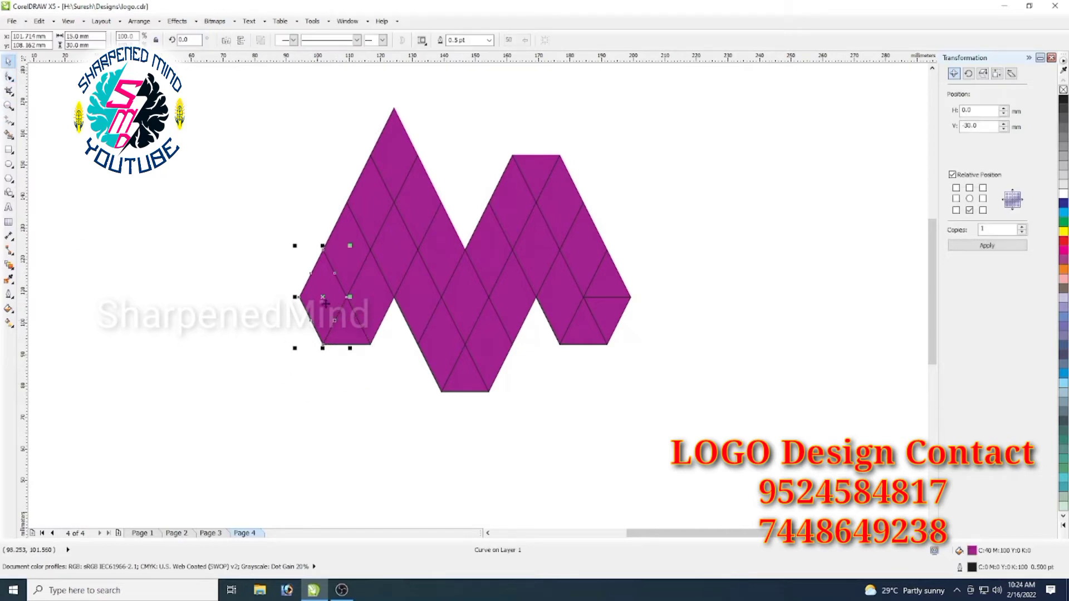
{"action": "left_click", "coordinate": [970, 199]}
{"action": "left_click", "coordinate": [991, 249]}
- Delete the top tip and upper side nodes of the leftmost diamond's duplicate to leave only its lower half
{"action": "left_click", "coordinate": [10, 77]}
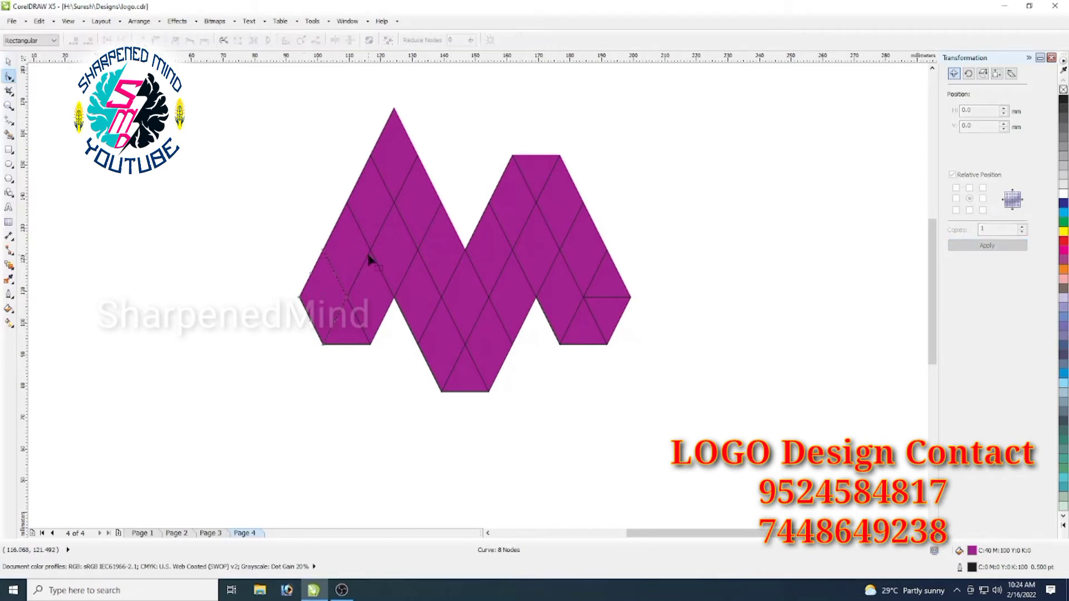
{"action": "left_click", "coordinate": [322, 252]}
{"action": "key", "text": "Delete"}
{"action": "left_click", "coordinate": [312, 275]}
{"action": "key", "text": "Delete"}
{"action": "left_click", "coordinate": [336, 271]}
{"action": "key", "text": "Delete"}
{"action": "key", "text": "ctrl+z"}
{"action": "key", "text": "ctrl+z"}
{"action": "key", "text": "ctrl+z"}
- Delete the bottom tip and lower side nodes of the remaining full leftmost diamond to leave only its upper half
{"action": "left_click", "coordinate": [8, 61]}
{"action": "left_click", "coordinate": [9, 78]}
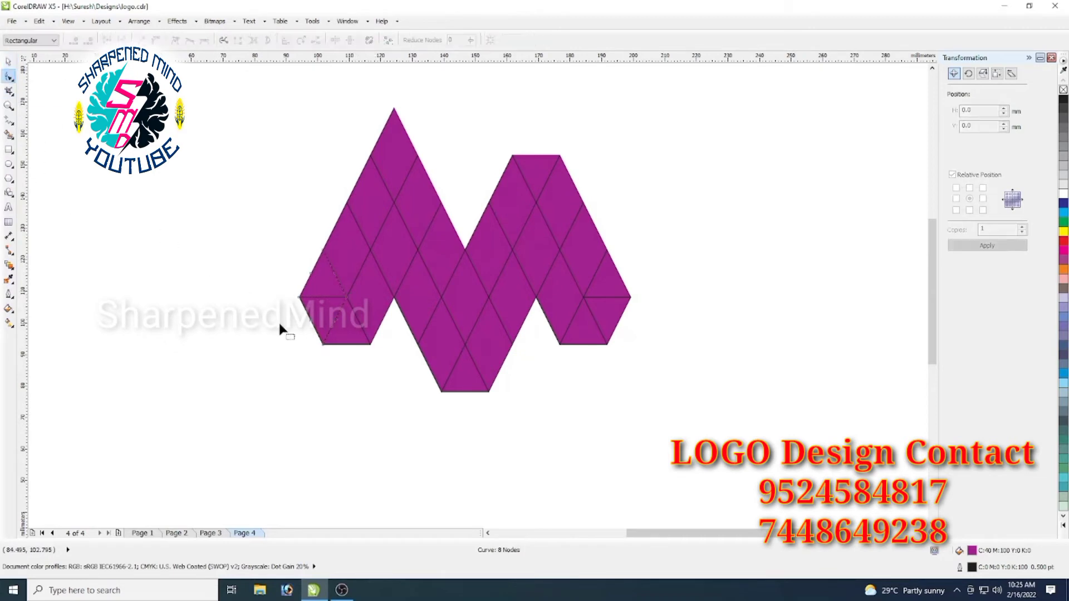
{"action": "left_click", "coordinate": [324, 345]}
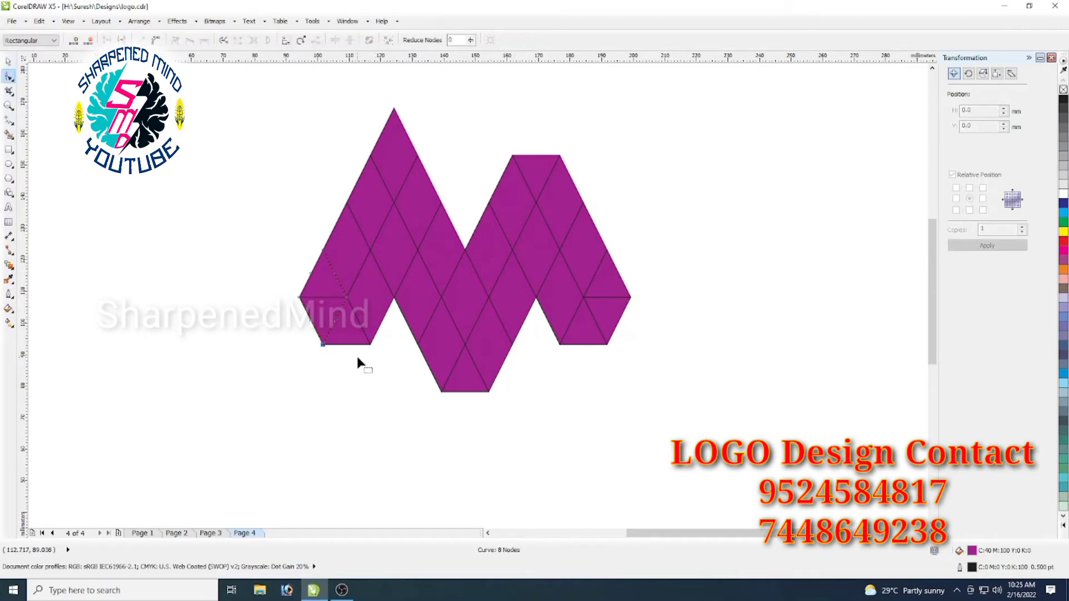
{"action": "key", "text": "Delete"}
{"action": "left_click", "coordinate": [337, 321]}
{"action": "key", "text": "Delete"}
{"action": "left_click", "coordinate": [323, 346]}
{"action": "key", "text": "Delete"}
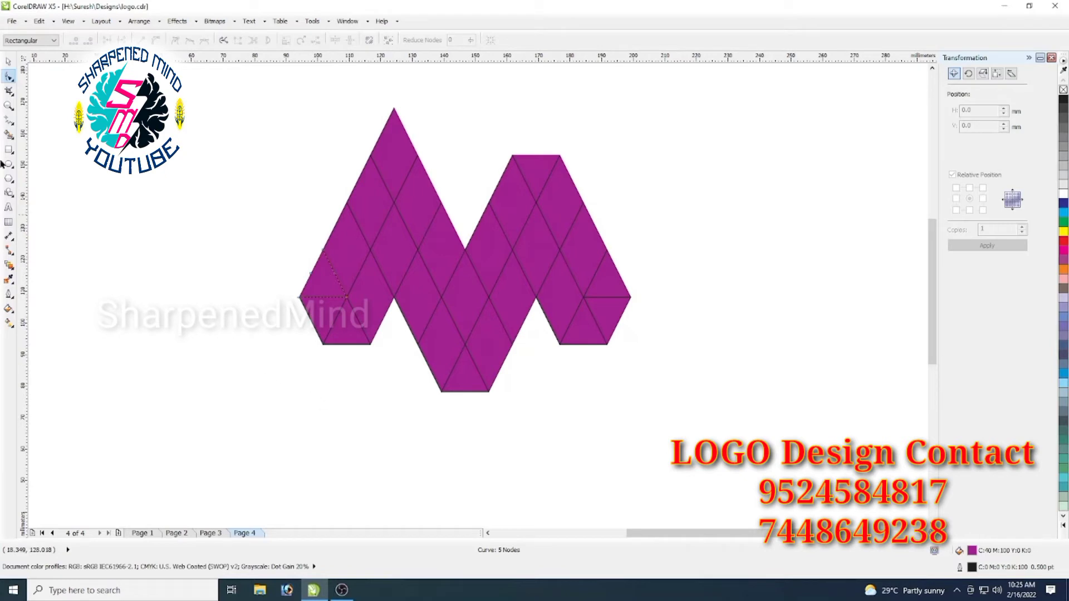
- Delete the top tip and upper side nodes of the left peak's topmost diamond to leave a flat-topped triangle
{"action": "left_click", "coordinate": [403, 163]}
{"action": "left_click", "coordinate": [394, 108]}
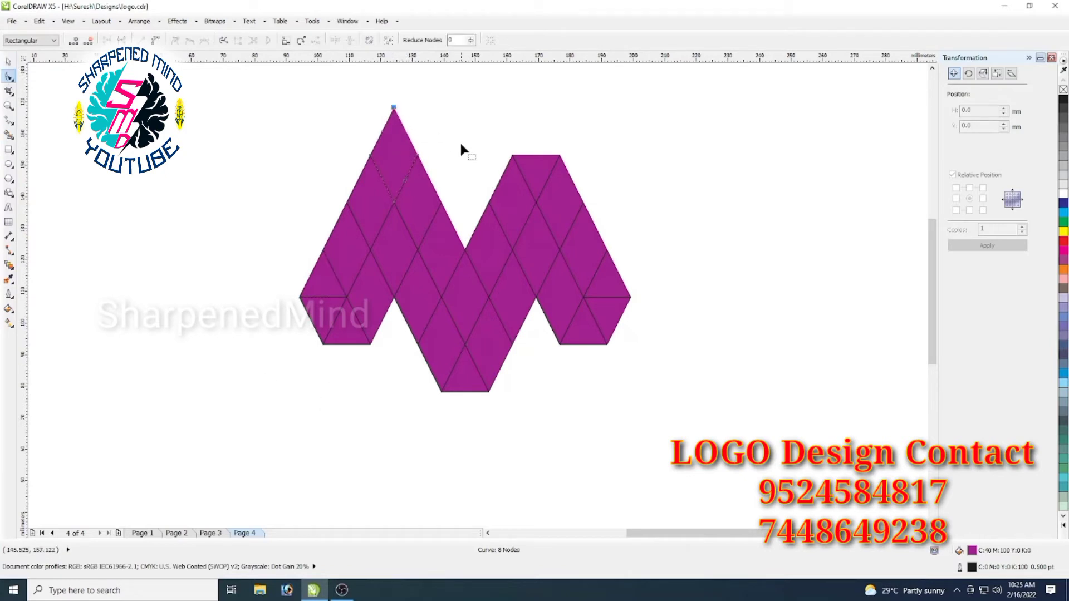
{"action": "key", "text": "Delete"}
{"action": "left_click", "coordinate": [383, 132]}
{"action": "key", "text": "Delete"}
{"action": "left_click", "coordinate": [406, 132]}
{"action": "key", "text": "Delete"}
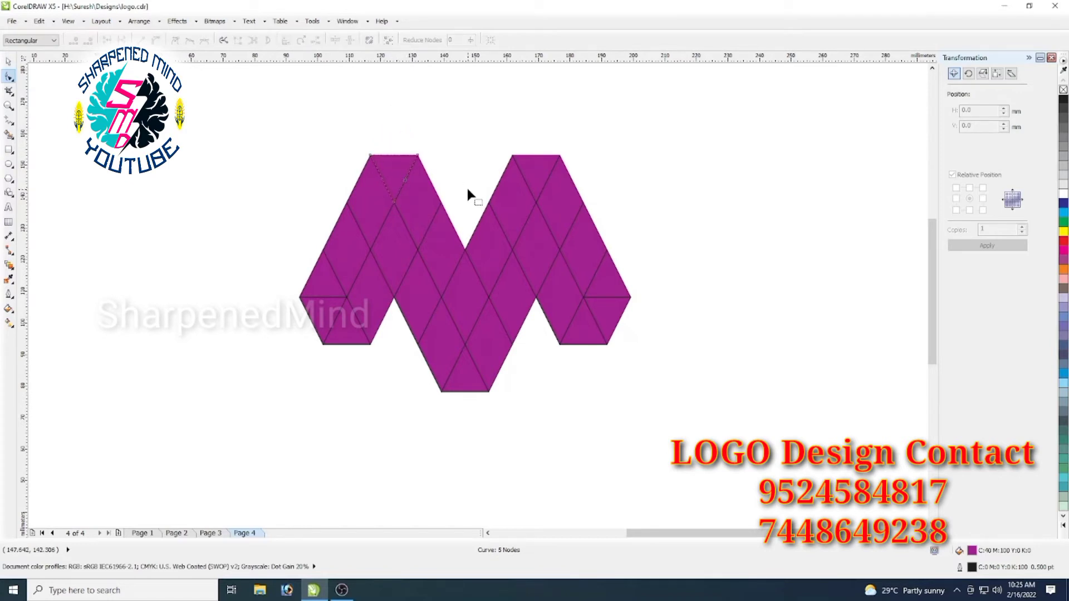
{"action": "left_click", "coordinate": [9, 66]}
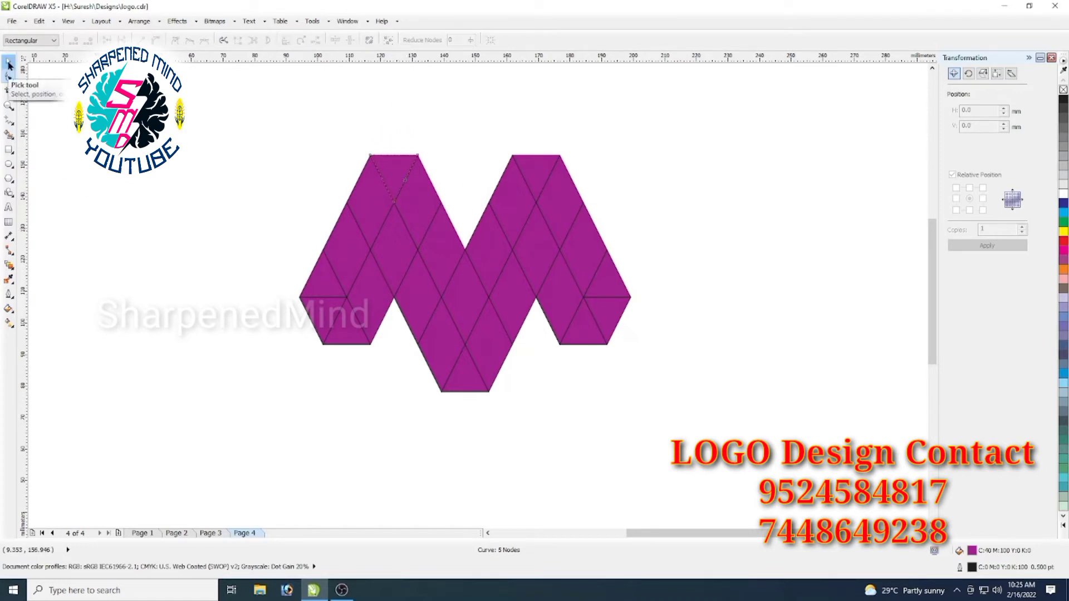
{"action": "left_click", "coordinate": [646, 423]}
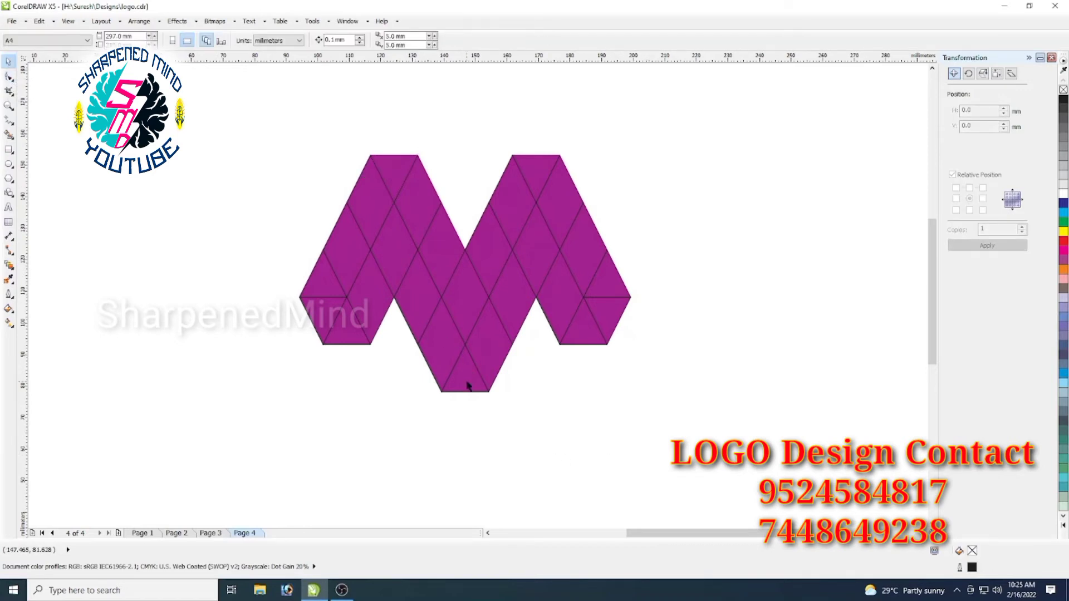
- Weld the two triangles of the right foot into one shape, and likewise the two triangles of the left foot
{"action": "left_click", "coordinate": [581, 337]}
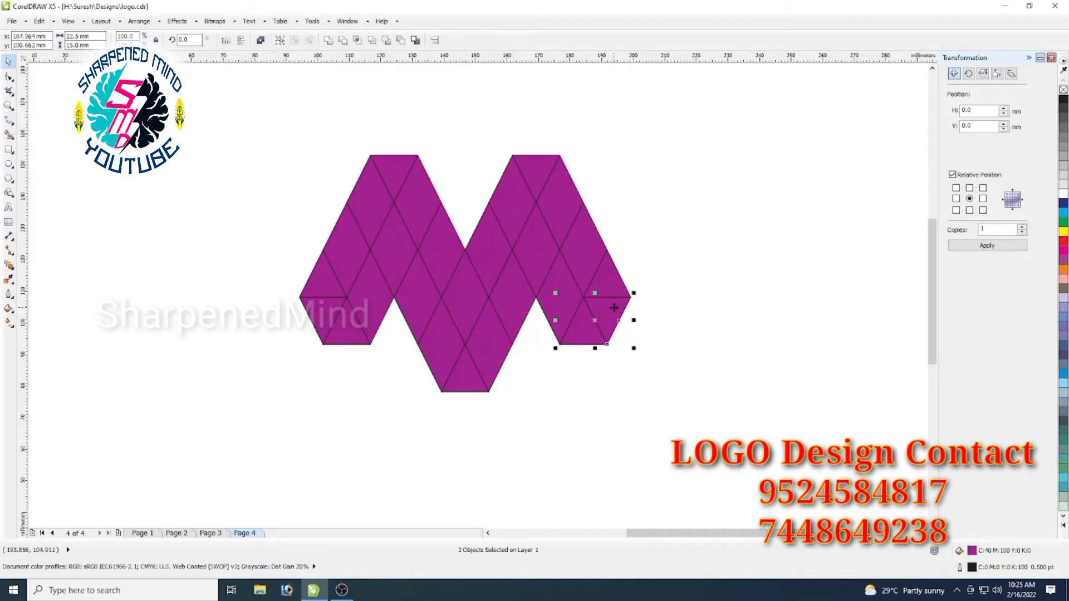
{"action": "left_click", "coordinate": [328, 42]}
{"action": "left_click", "coordinate": [639, 369]}
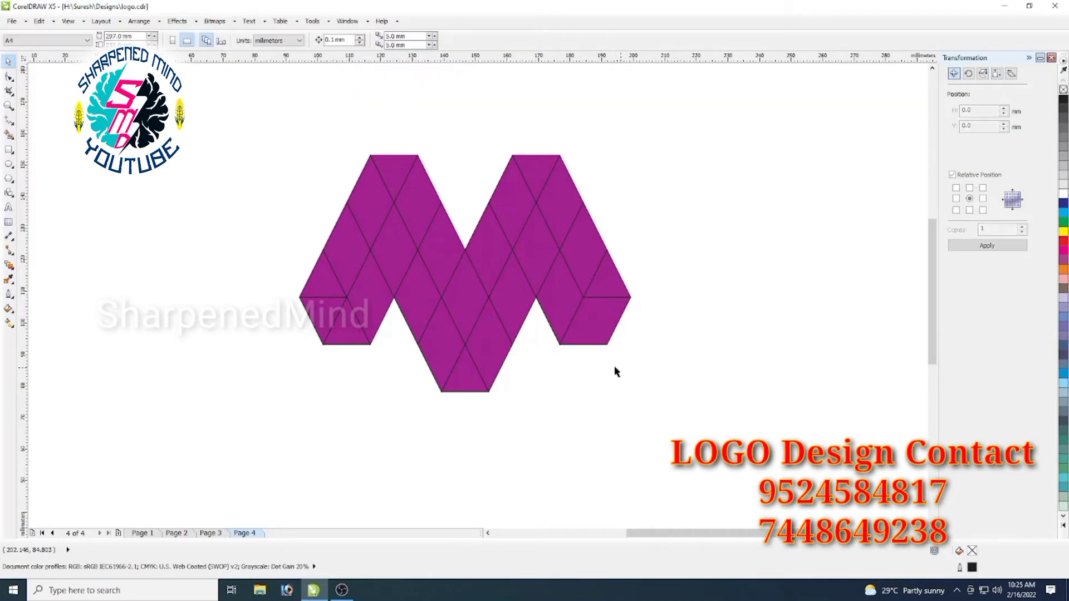
{"action": "left_click", "coordinate": [329, 309]}
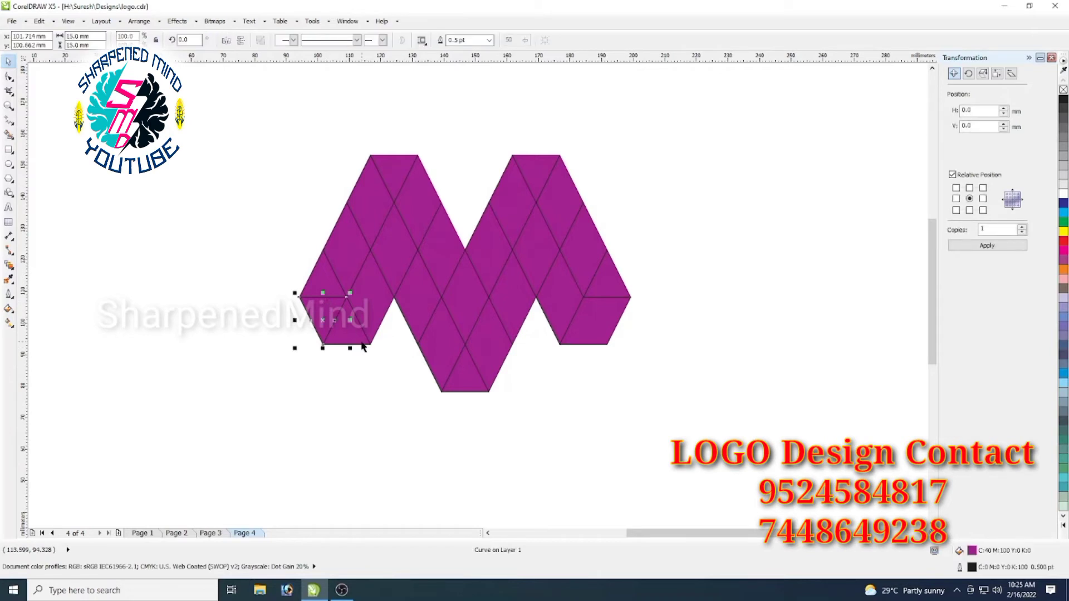
{"action": "left_click", "coordinate": [329, 40]}
{"action": "left_click", "coordinate": [390, 421]}
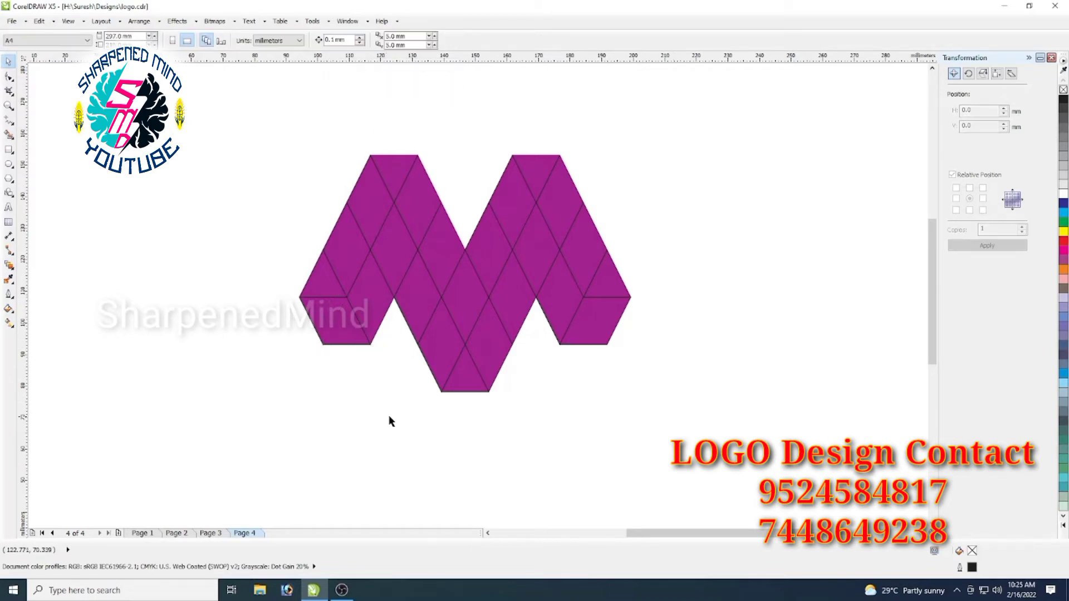
- Weld the tiles of the left arm's outer diagonal, from its lower half diamond to the peak triangle, into one strip
{"action": "left_click", "coordinate": [326, 285]}
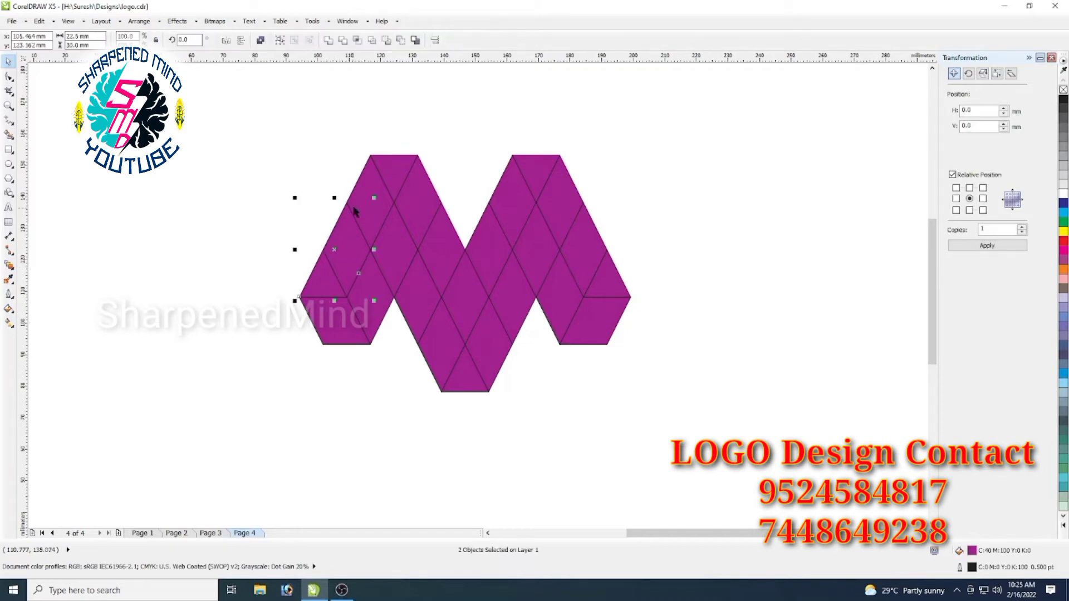
{"action": "left_click", "coordinate": [389, 175], "text": "shift"}
{"action": "left_click", "coordinate": [433, 260], "text": "shift"}
{"action": "left_click", "coordinate": [329, 41]}
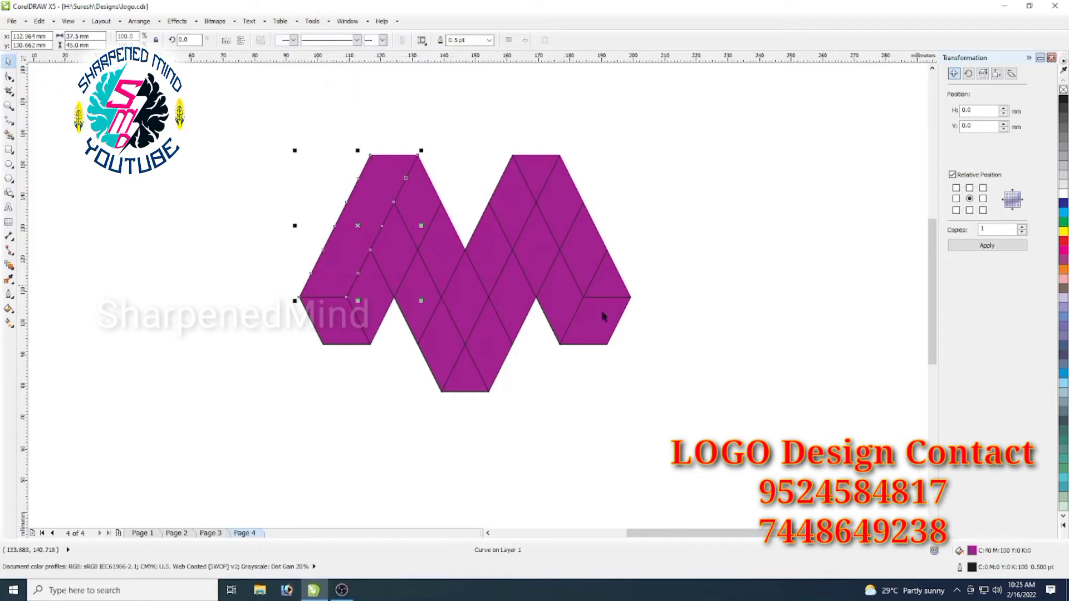
{"action": "left_click", "coordinate": [674, 410]}
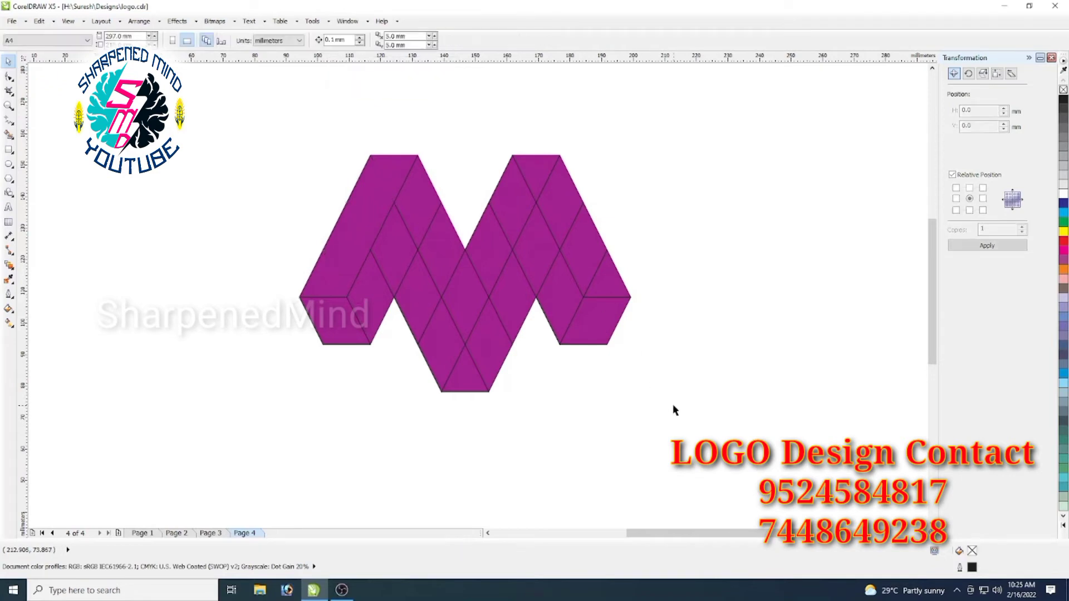
- Weld the diamonds on the inner side of the left peak, running down to the left foot and central valley, into one shape
{"action": "left_click", "coordinate": [369, 309]}
{"action": "left_click", "coordinate": [388, 264], "text": "shift"}
{"action": "left_click", "coordinate": [419, 221], "text": "shift"}
{"action": "left_click", "coordinate": [441, 273], "text": "shift"}
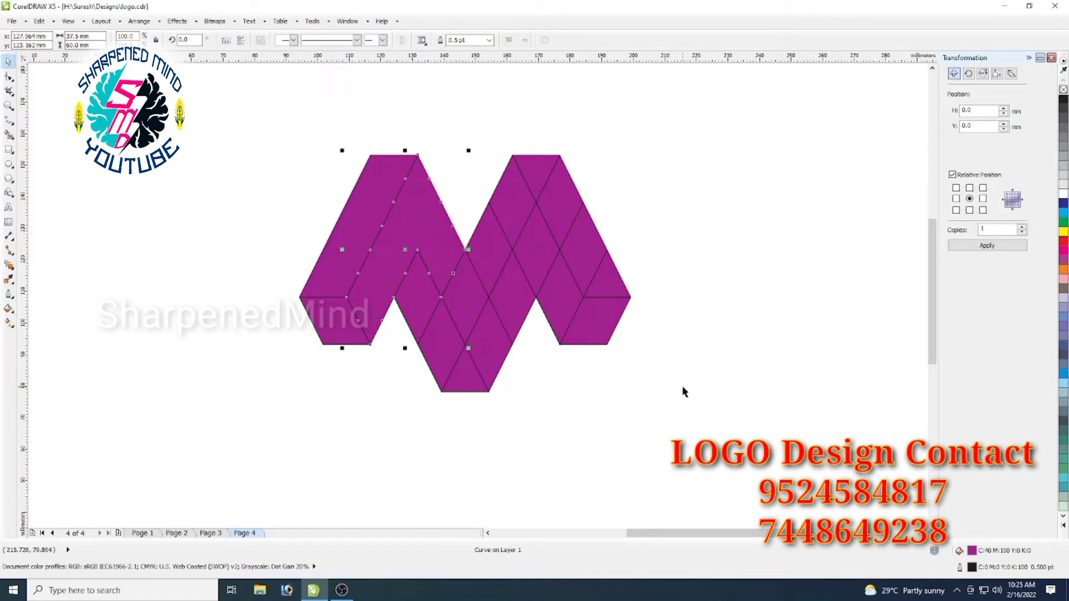
{"action": "left_click", "coordinate": [612, 393]}
- Weld the tiles rising from the left side of the central bottom point to the right peak's triangle into one diagonal shape
{"action": "left_click", "coordinate": [432, 336]}
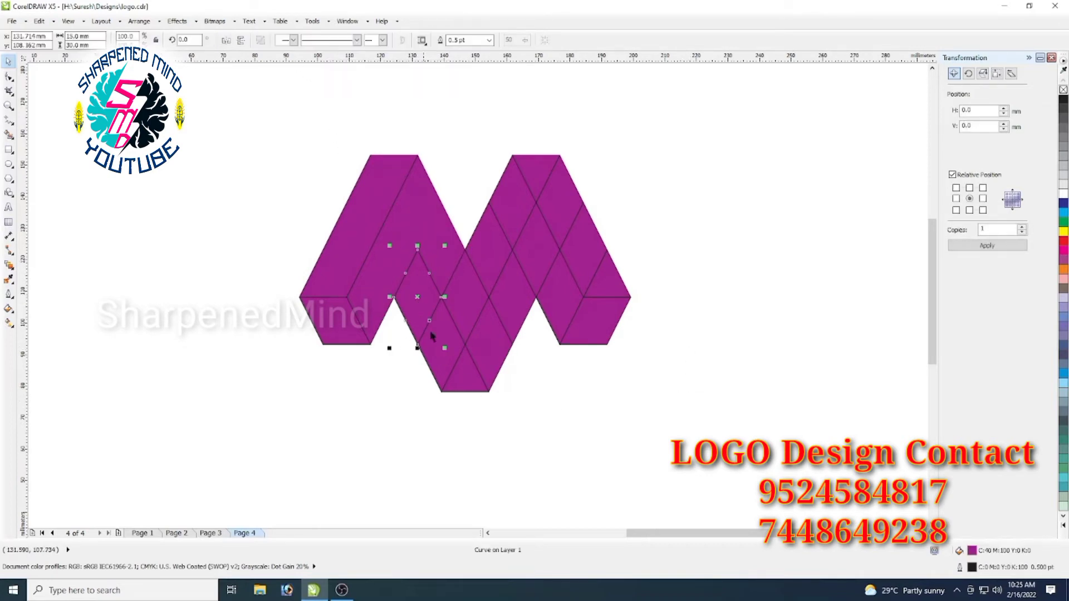
{"action": "left_click", "coordinate": [447, 367], "text": "shift"}
{"action": "left_click", "coordinate": [477, 300], "text": "shift"}
{"action": "left_click", "coordinate": [489, 261], "text": "shift"}
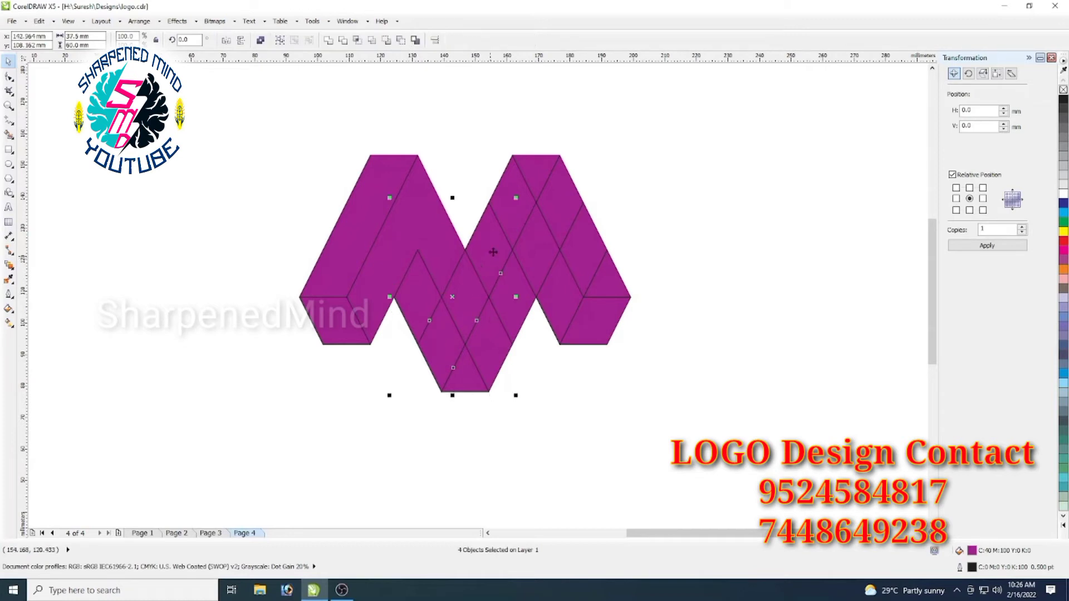
{"action": "left_click", "coordinate": [508, 222], "text": "shift"}
{"action": "left_click", "coordinate": [536, 184], "text": "shift"}
{"action": "left_click", "coordinate": [328, 41]}
{"action": "left_click", "coordinate": [734, 315]}
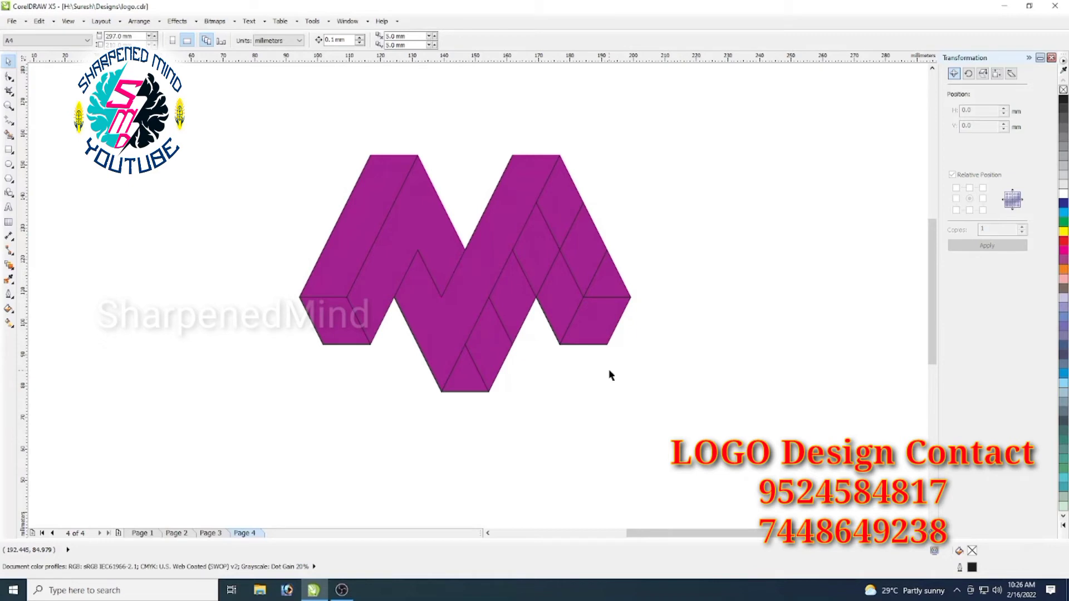
- Weld the right arm's remaining tiles with those running down to the central bottom triangle into one shape
{"action": "left_click", "coordinate": [564, 305]}
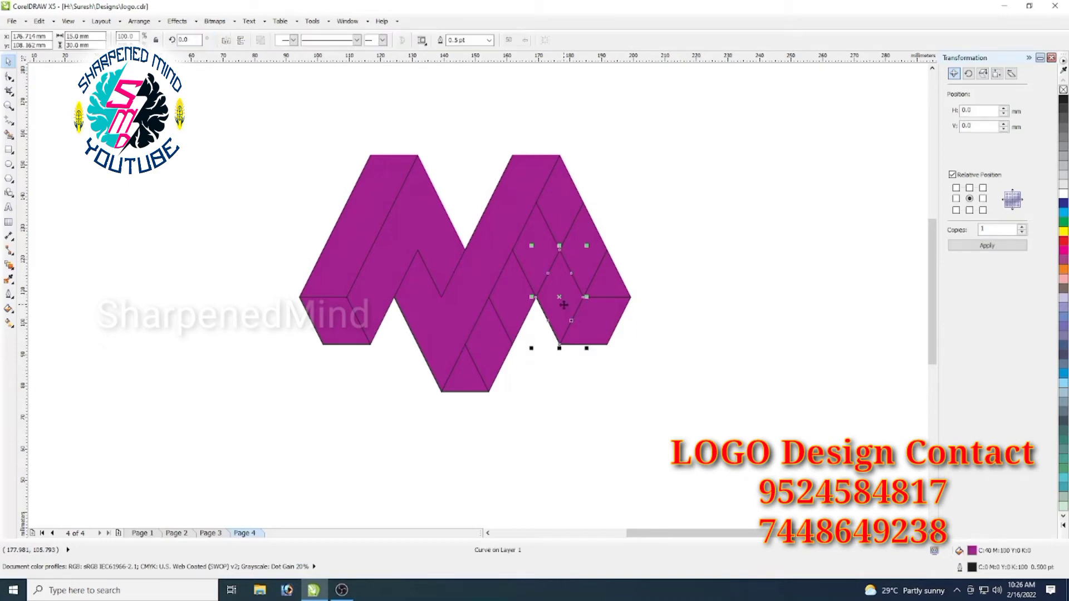
{"action": "left_click", "coordinate": [608, 289]}
{"action": "left_click", "coordinate": [571, 213], "text": "shift"}
{"action": "left_click", "coordinate": [558, 212], "text": "shift"}
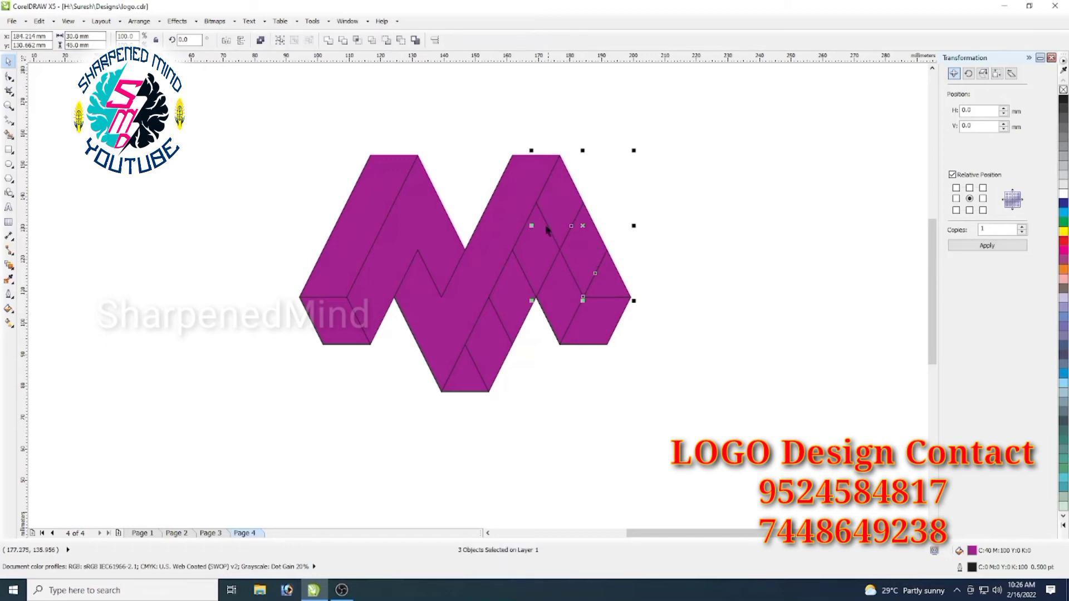
{"action": "left_click", "coordinate": [518, 297], "text": "shift"}
{"action": "left_click", "coordinate": [515, 304], "text": "shift"}
{"action": "left_click", "coordinate": [468, 382], "text": "shift"}
{"action": "left_click", "coordinate": [542, 212], "text": "shift"}
{"action": "left_click", "coordinate": [627, 402]}
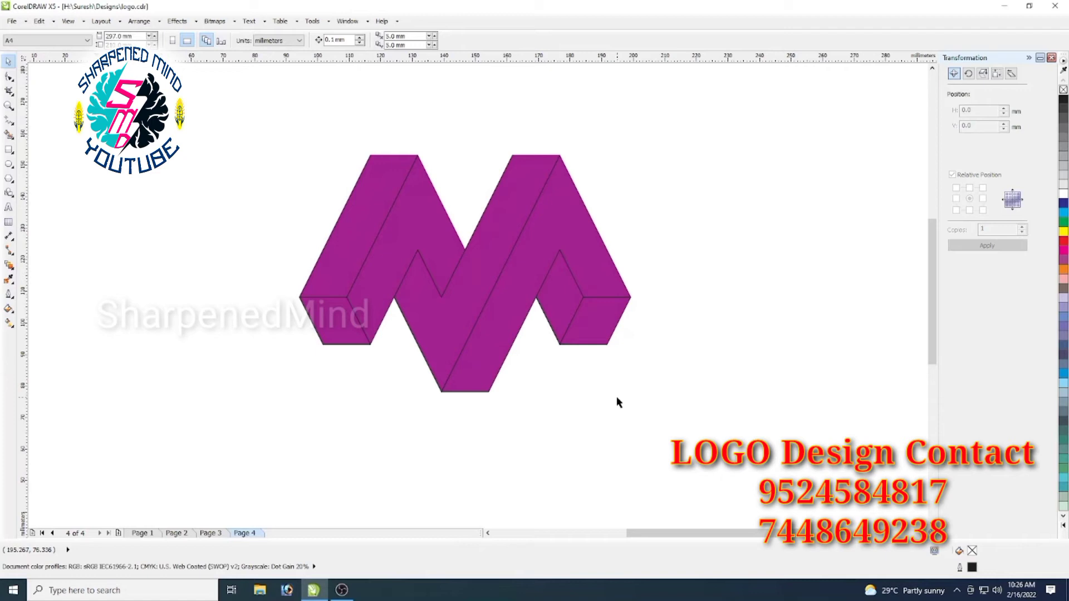
- Apply a horizontal linear gradient to the left foot, running from dark blue at its right edge to light blue at its left
{"action": "left_click", "coordinate": [10, 323]}
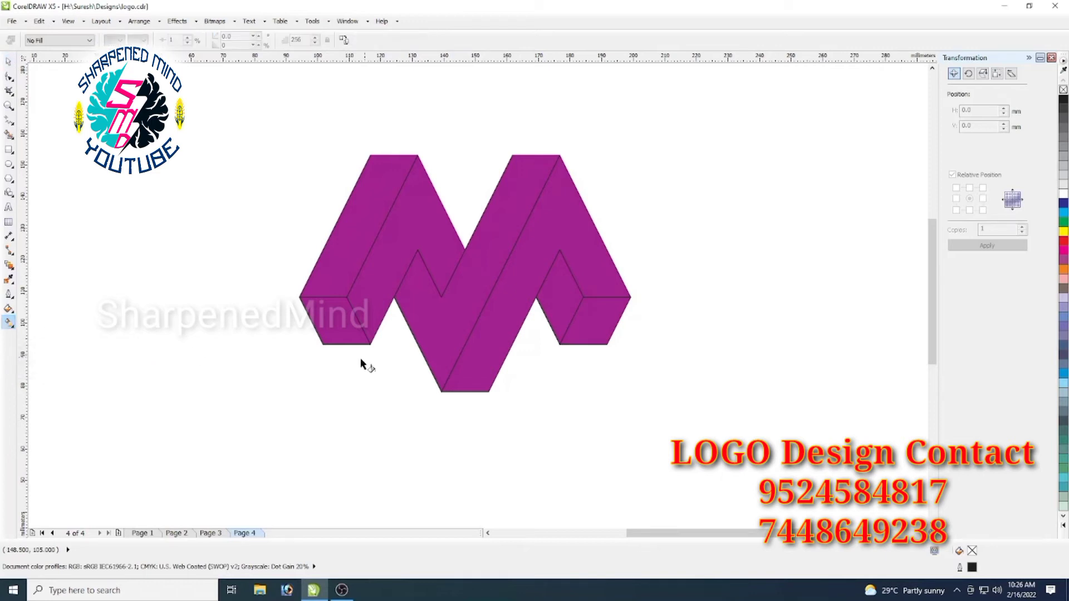
{"action": "left_click", "coordinate": [362, 328]}
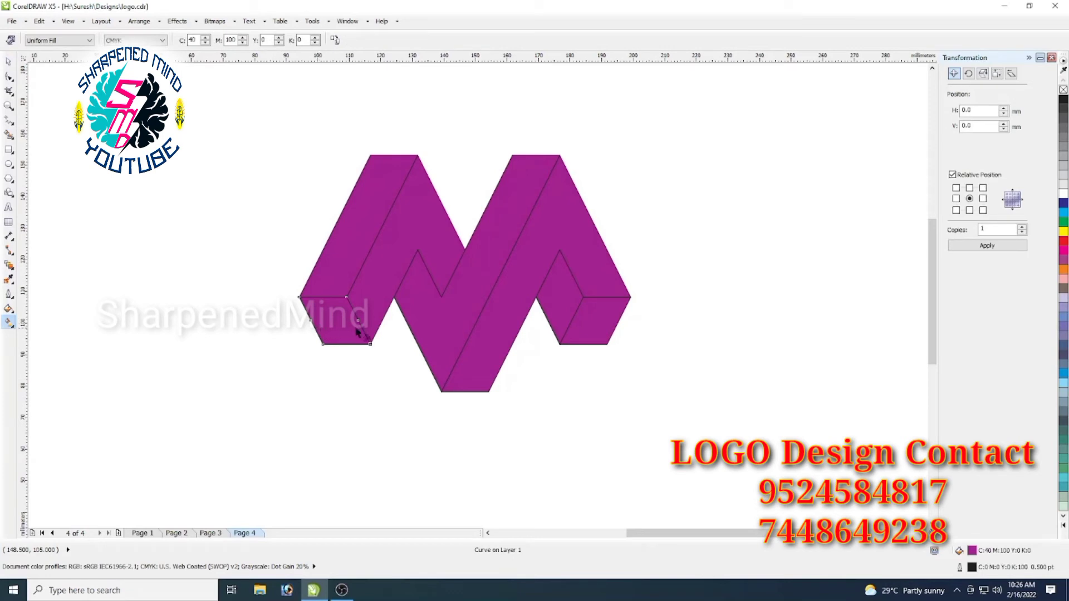
{"action": "left_click_drag", "start_coordinate": [358, 321], "coordinate": [310, 321]}
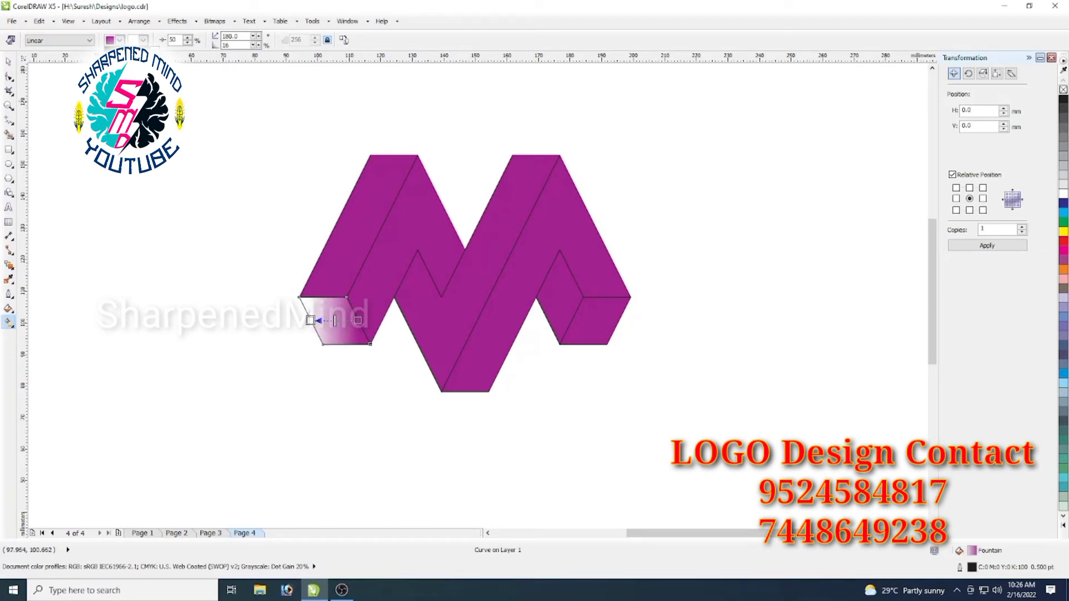
{"action": "left_click_drag", "start_coordinate": [1064, 374], "coordinate": [359, 321]}
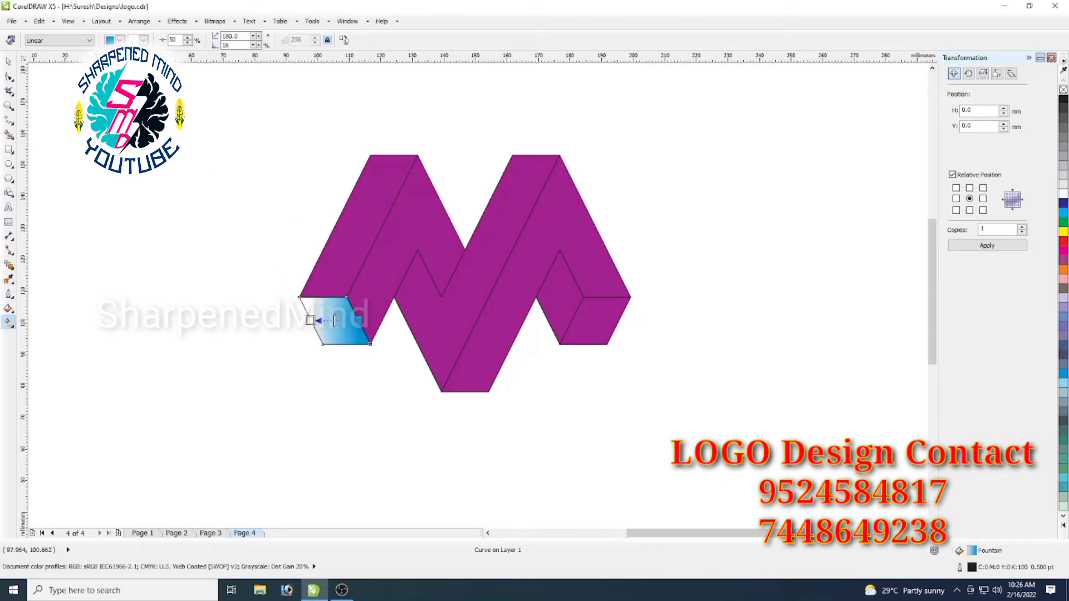
{"action": "left_click", "coordinate": [143, 40]}
{"action": "left_click", "coordinate": [169, 78]}
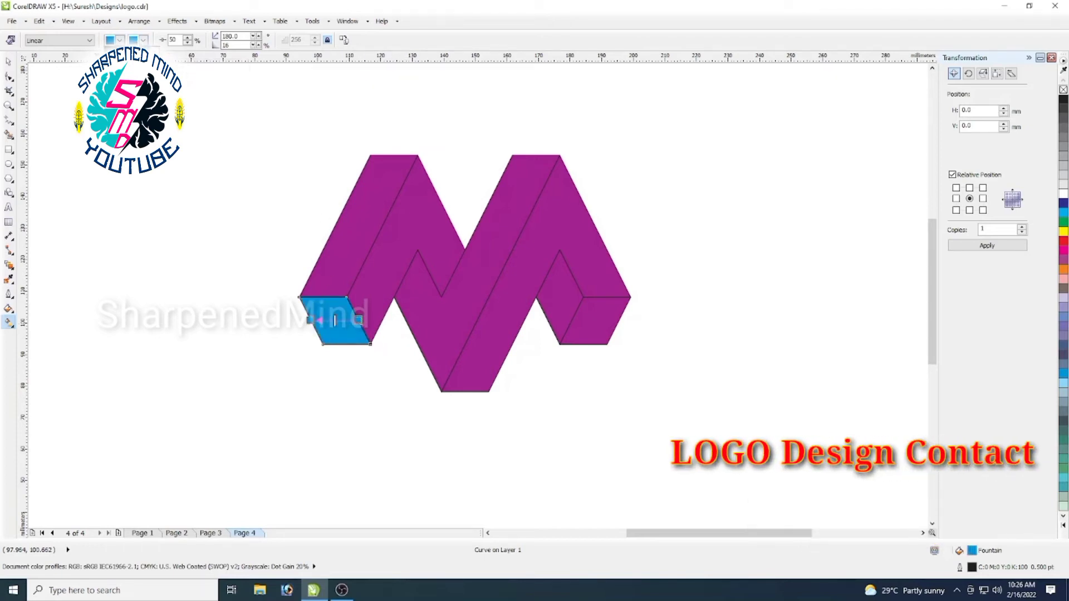
{"action": "left_click", "coordinate": [1064, 203]}
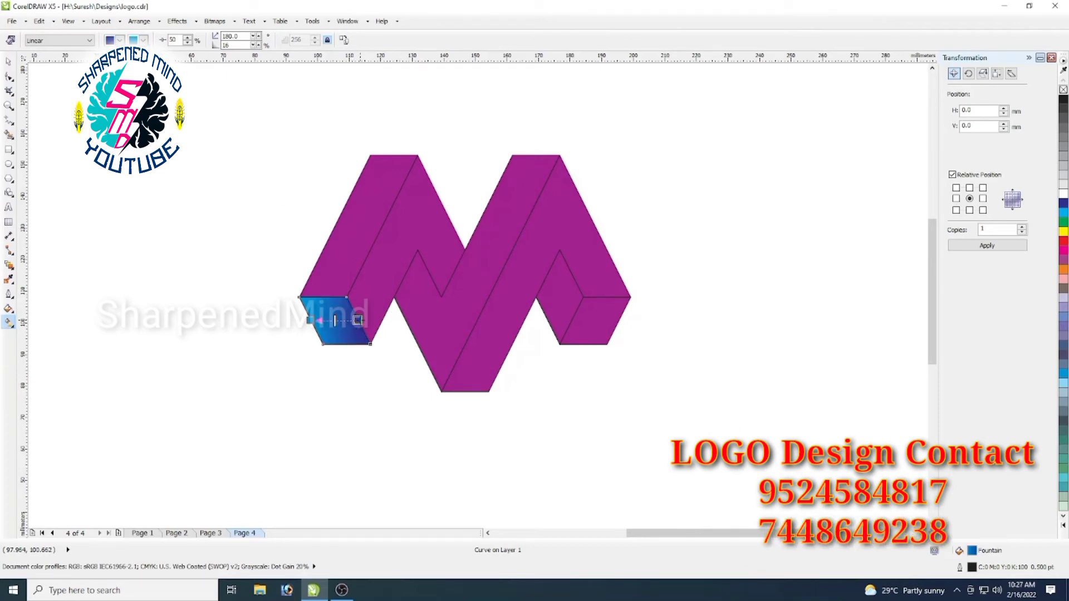
{"action": "left_click_drag", "start_coordinate": [358, 320], "coordinate": [349, 321]}
{"action": "left_click", "coordinate": [9, 62]}
{"action": "left_click", "coordinate": [312, 377]}
- Copy the left foot's blue gradient onto the left arm's outer diagonal strip with the Attributes Eyedropper
{"action": "left_click", "coordinate": [345, 336]}
{"action": "left_click", "coordinate": [339, 405]}
{"action": "left_click", "coordinate": [344, 333]}
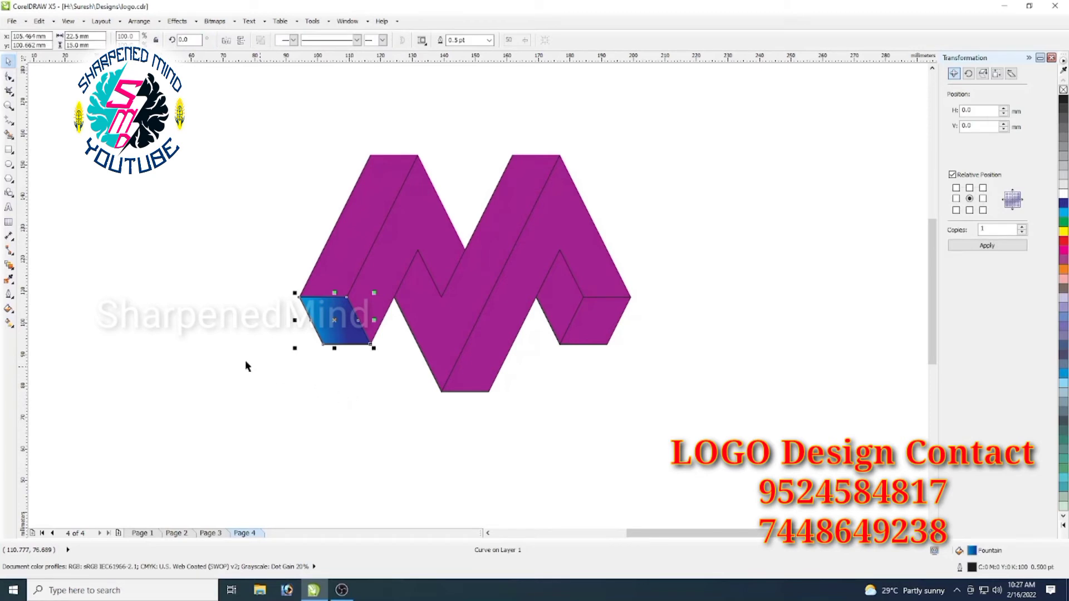
{"action": "left_click", "coordinate": [15, 283]}
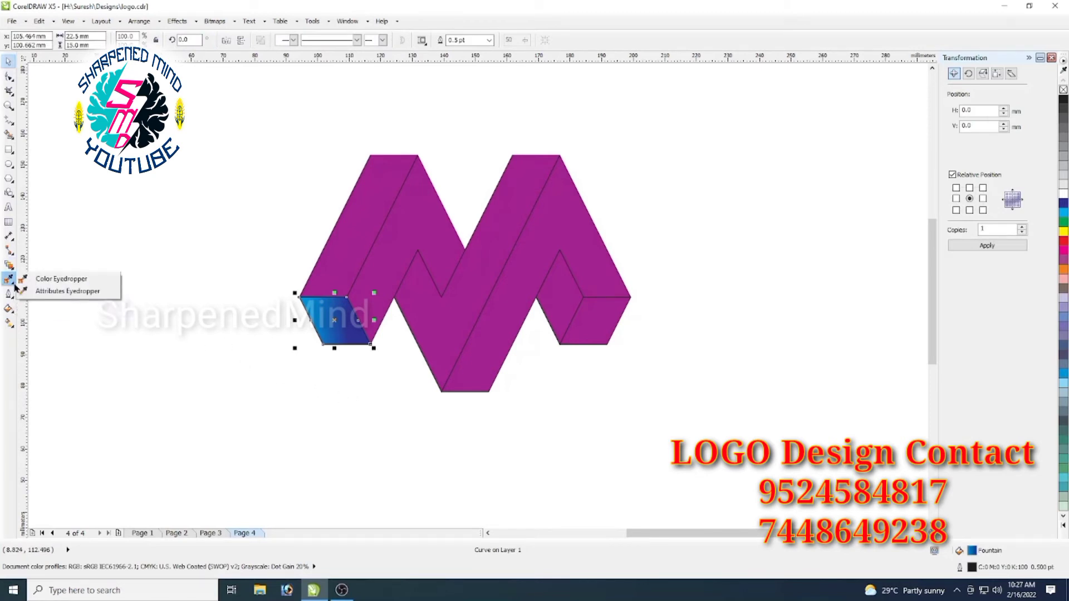
{"action": "left_click", "coordinate": [68, 291]}
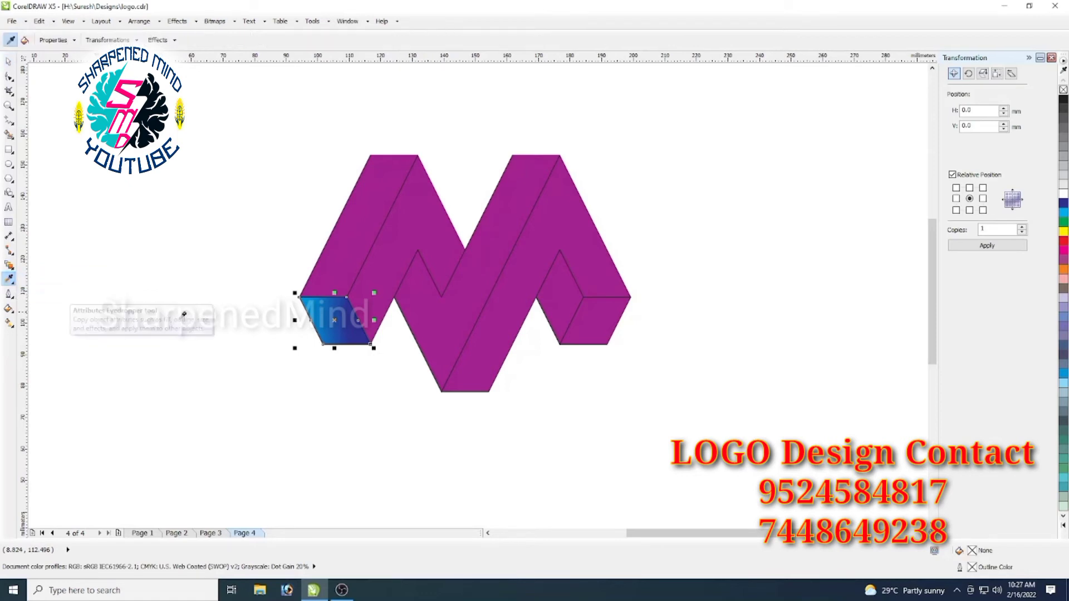
{"action": "left_click", "coordinate": [350, 333]}
{"action": "left_click", "coordinate": [367, 247]}
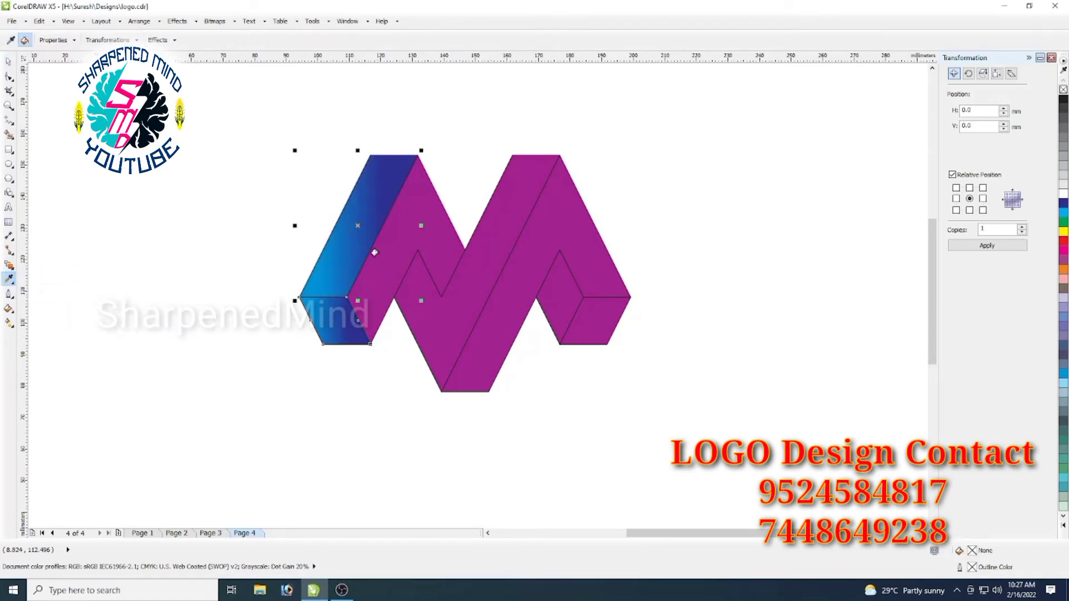
- Copy the blue gradient onto the left arm's inner strip, the central diagonal, the right arm, its inner fold and the right foot
{"action": "left_click", "coordinate": [393, 262]}
{"action": "left_click", "coordinate": [480, 312]}
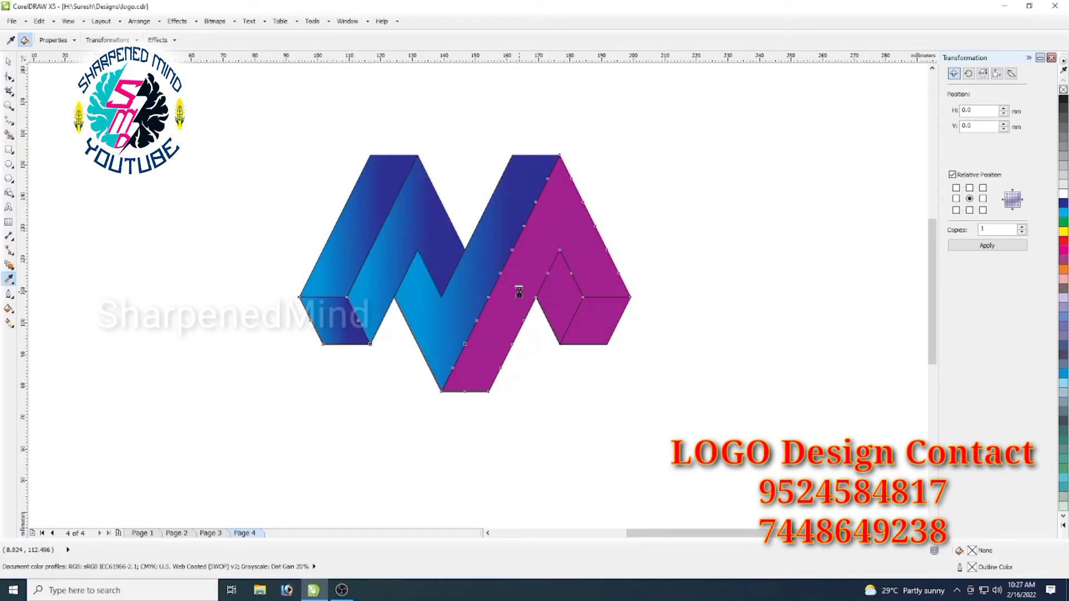
{"action": "left_click", "coordinate": [516, 290]}
{"action": "left_click", "coordinate": [563, 306]}
{"action": "left_click", "coordinate": [600, 333]}
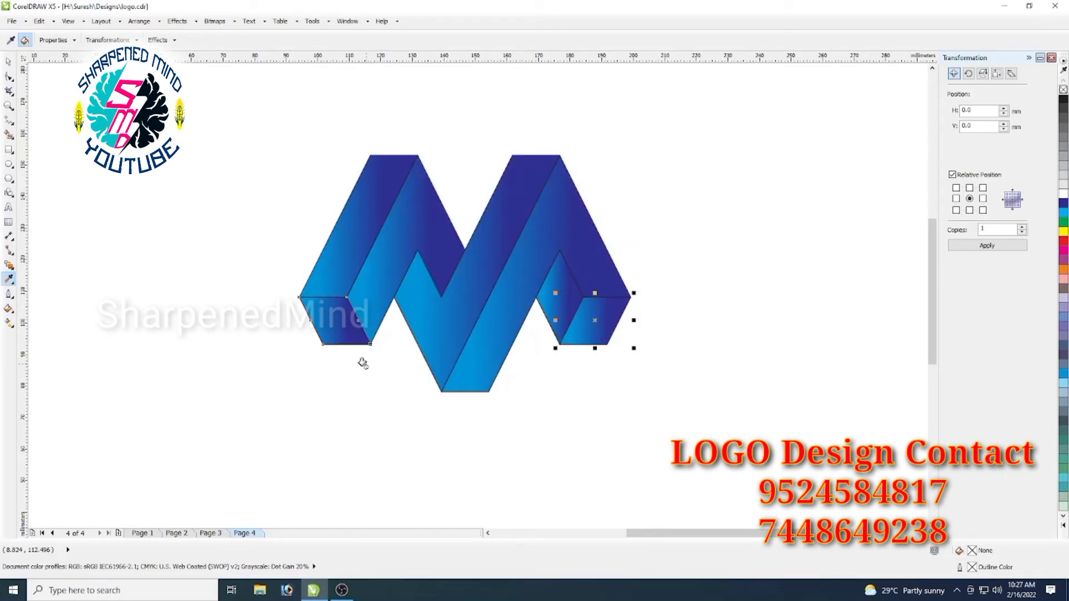
- Realign the gradient of the left arm's outer strip along its length, dark blue at the peak and light blue from about mid-strip down
{"action": "left_click", "coordinate": [9, 61]}
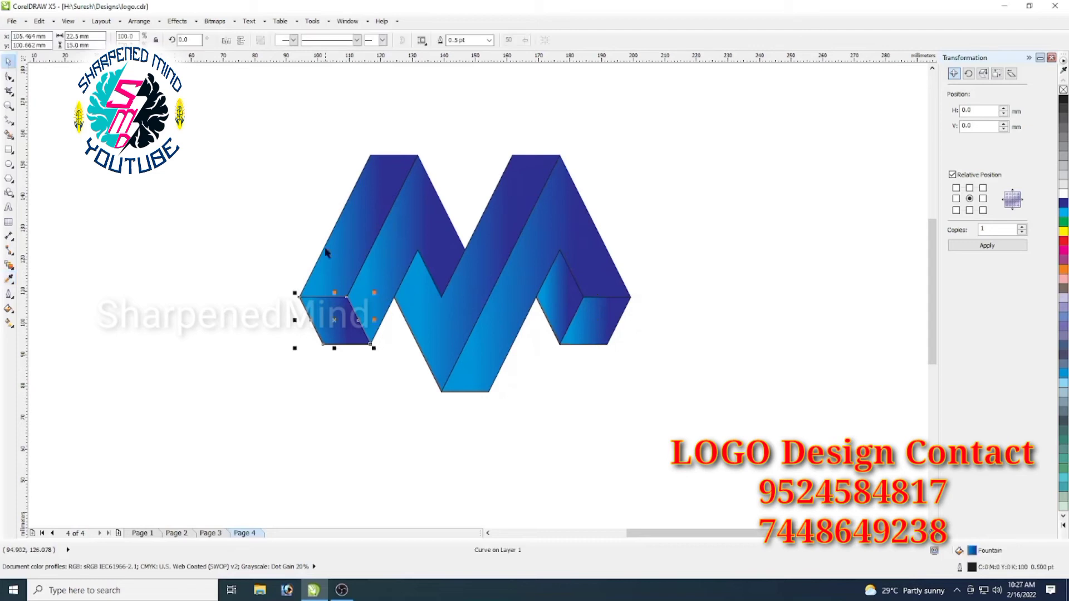
{"action": "left_click", "coordinate": [353, 261]}
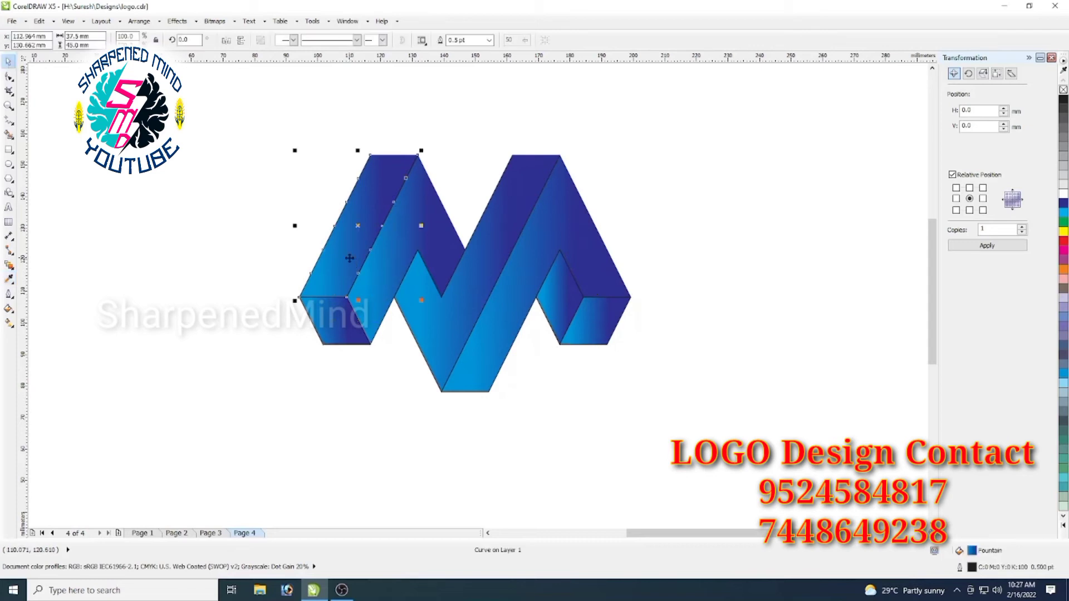
{"action": "left_click", "coordinate": [9, 322]}
{"action": "mouse_move", "coordinate": [394, 170]}
{"action": "left_mouse_down"}
{"action": "mouse_move", "coordinate": [393, 154]}
{"action": "mouse_move", "coordinate": [399, 164]}
{"action": "left_mouse_up"}
{"action": "left_click_drag", "start_coordinate": [318, 225], "coordinate": [333, 290]}
{"action": "left_click_drag", "start_coordinate": [399, 165], "coordinate": [392, 163]}
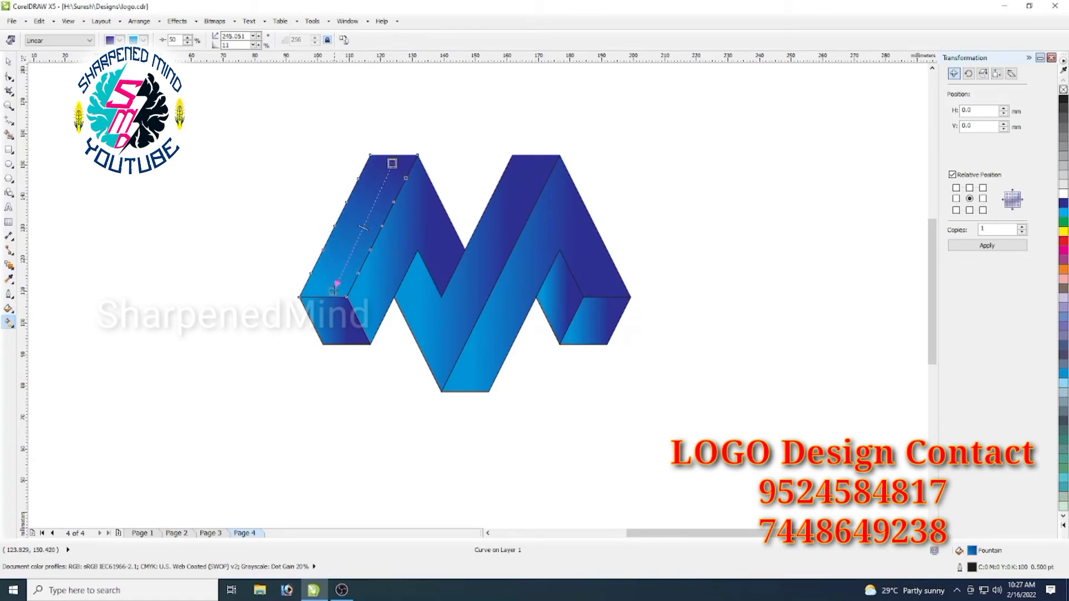
{"action": "left_click_drag", "start_coordinate": [333, 290], "coordinate": [353, 241]}
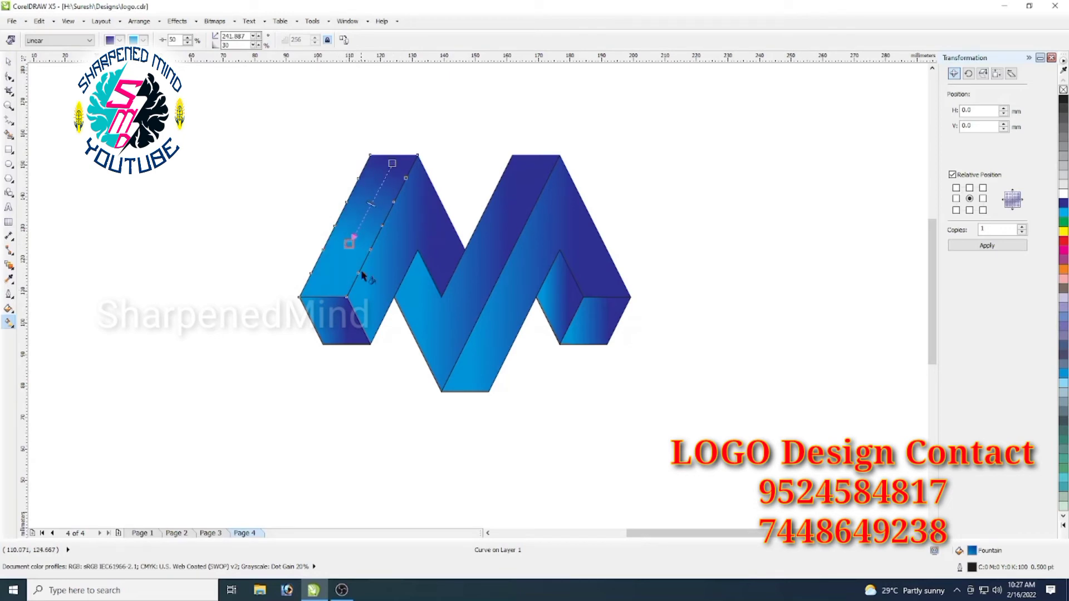
- Shorten the gradient on the left arm's inner strip, with dark blue at its right side and light blue starting near the strip's middle
{"action": "left_click", "coordinate": [426, 287]}
{"action": "mouse_move", "coordinate": [429, 249]}
{"action": "left_mouse_down"}
{"action": "mouse_move", "coordinate": [456, 255]}
{"action": "mouse_move", "coordinate": [441, 251]}
{"action": "left_mouse_up"}
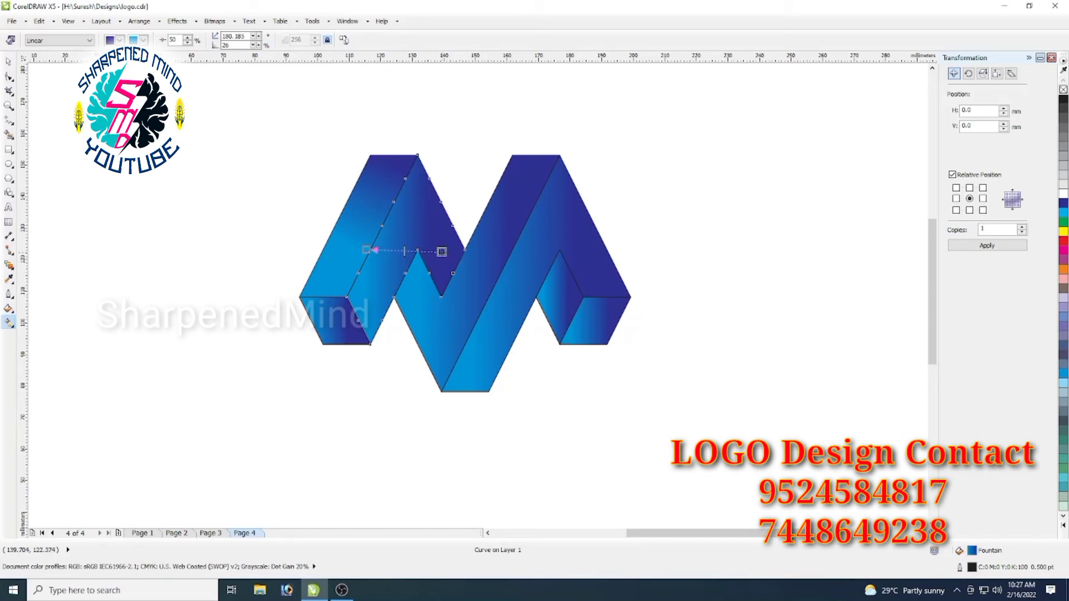
{"action": "left_click_drag", "start_coordinate": [366, 250], "coordinate": [396, 254]}
- Reverse the central diagonal's gradient along its length, dark blue at the bottom point and light blue near the right peak
{"action": "left_click", "coordinate": [445, 320]}
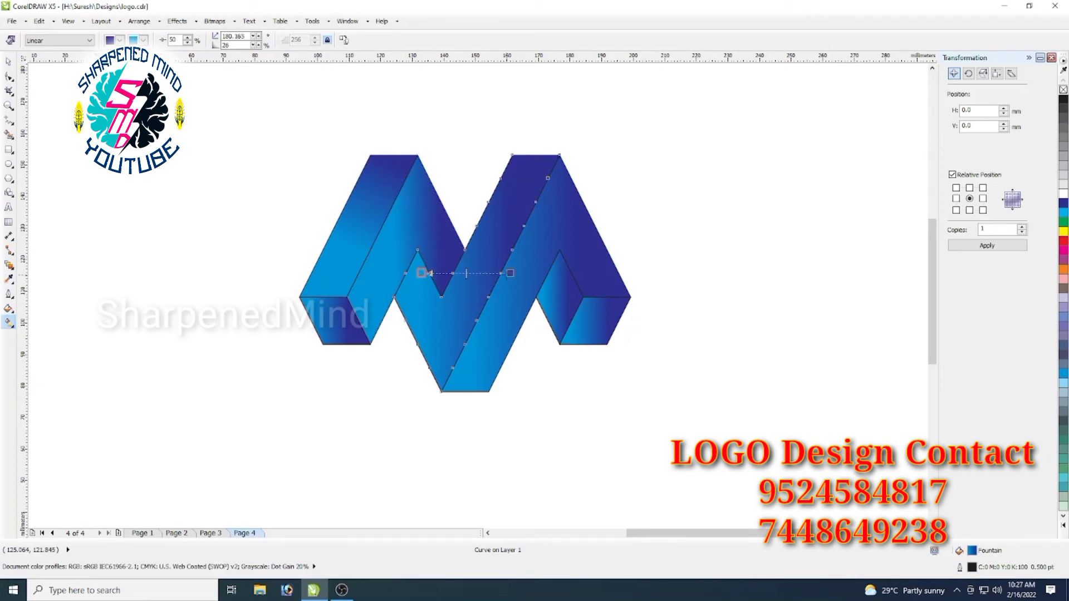
{"action": "left_click_drag", "start_coordinate": [510, 273], "coordinate": [437, 370]}
{"action": "left_click_drag", "start_coordinate": [422, 273], "coordinate": [510, 222]}
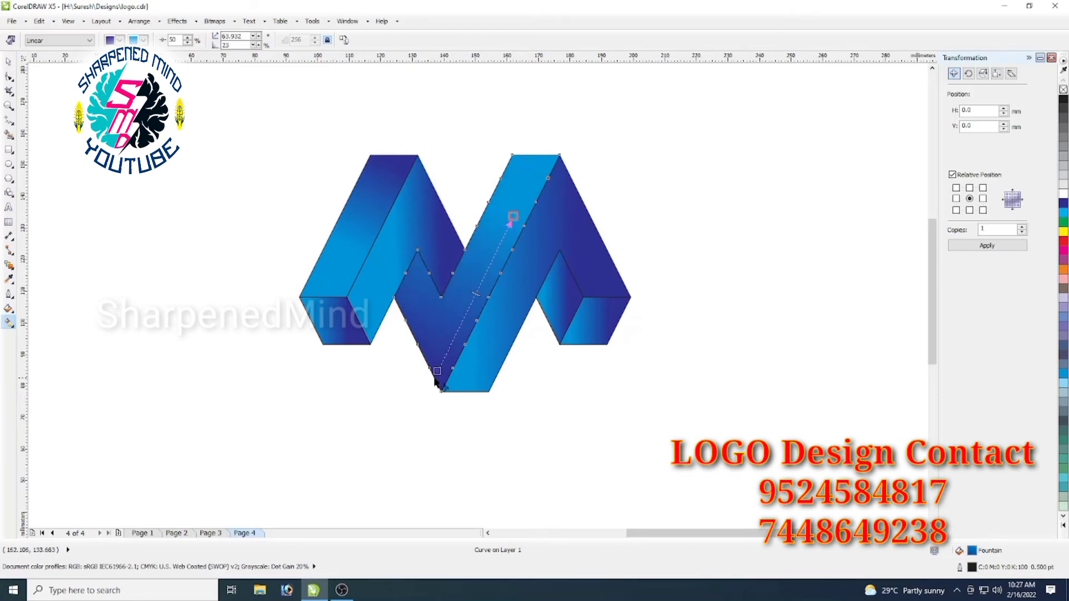
{"action": "left_click_drag", "start_coordinate": [437, 370], "coordinate": [437, 384]}
- Shift and shorten the right arm's gradient so dark blue sits along its outer edge and light blue reaches the inner diagonal
{"action": "left_click", "coordinate": [523, 294]}
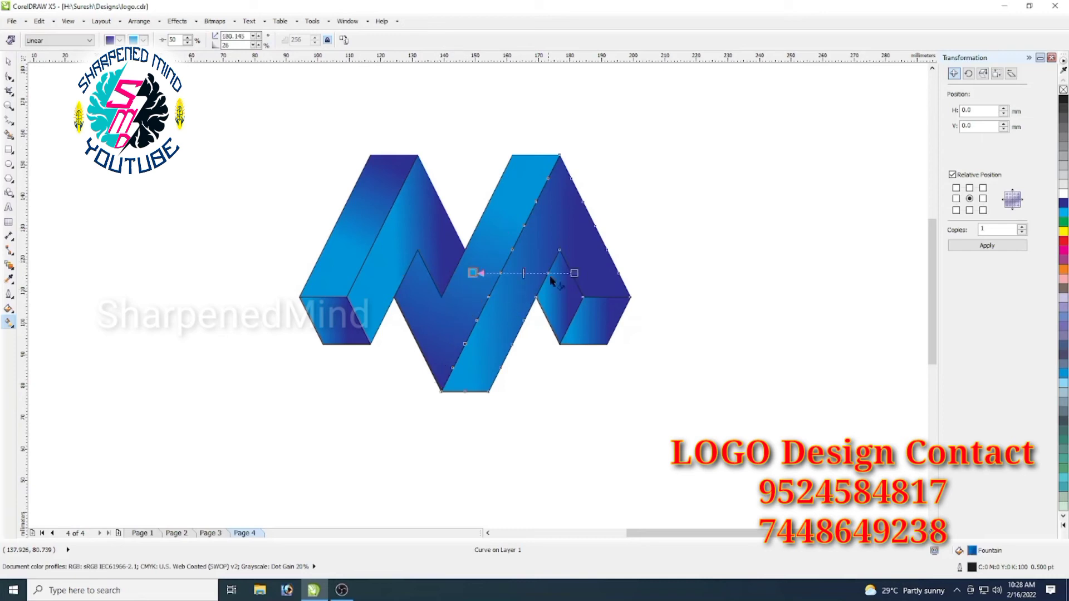
{"action": "left_click_drag", "start_coordinate": [574, 273], "coordinate": [604, 261]}
{"action": "left_click_drag", "start_coordinate": [472, 273], "coordinate": [521, 265]}
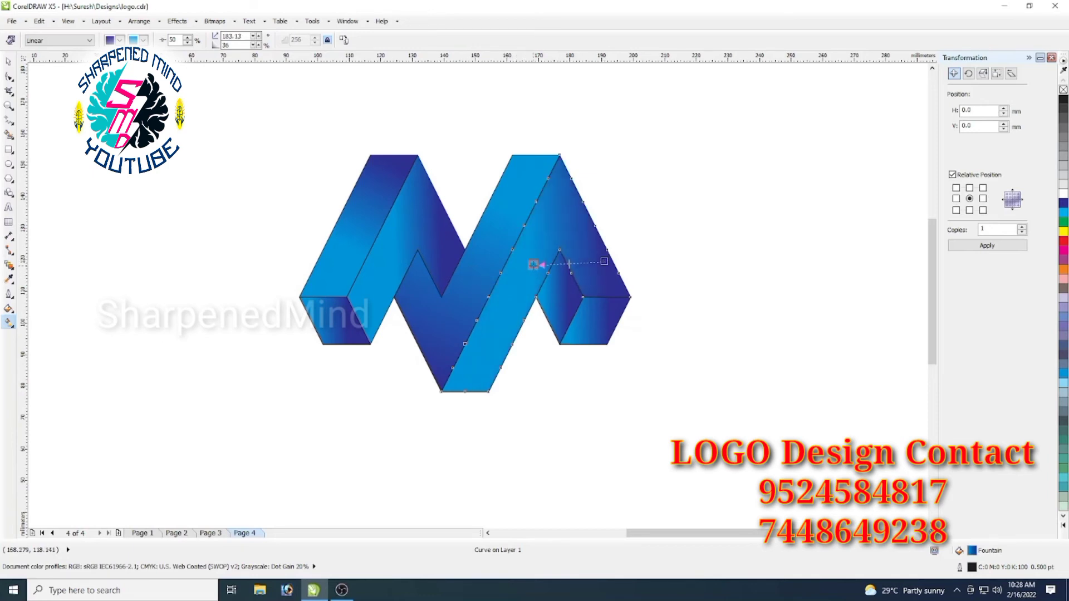
- Angle the gradient on the inner fold beside the right foot, light blue at the upper left and dark blue at the lower right
{"action": "left_click", "coordinate": [563, 309]}
{"action": "mouse_move", "coordinate": [551, 297]}
{"action": "left_mouse_down"}
{"action": "mouse_move", "coordinate": [554, 312]}
{"action": "mouse_move", "coordinate": [548, 305]}
{"action": "left_mouse_up"}
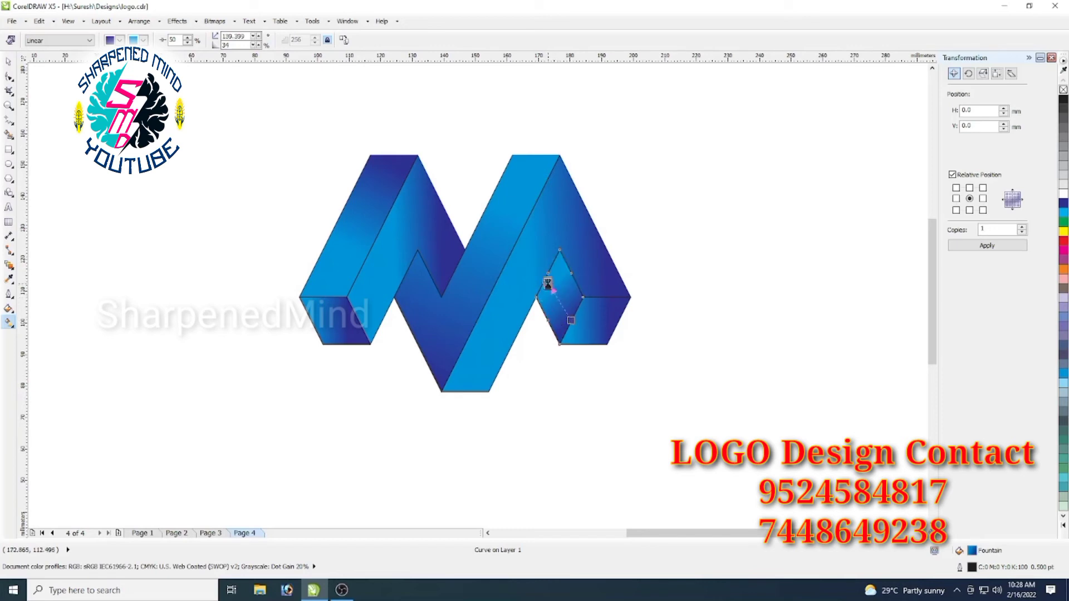
{"action": "left_click", "coordinate": [604, 334]}
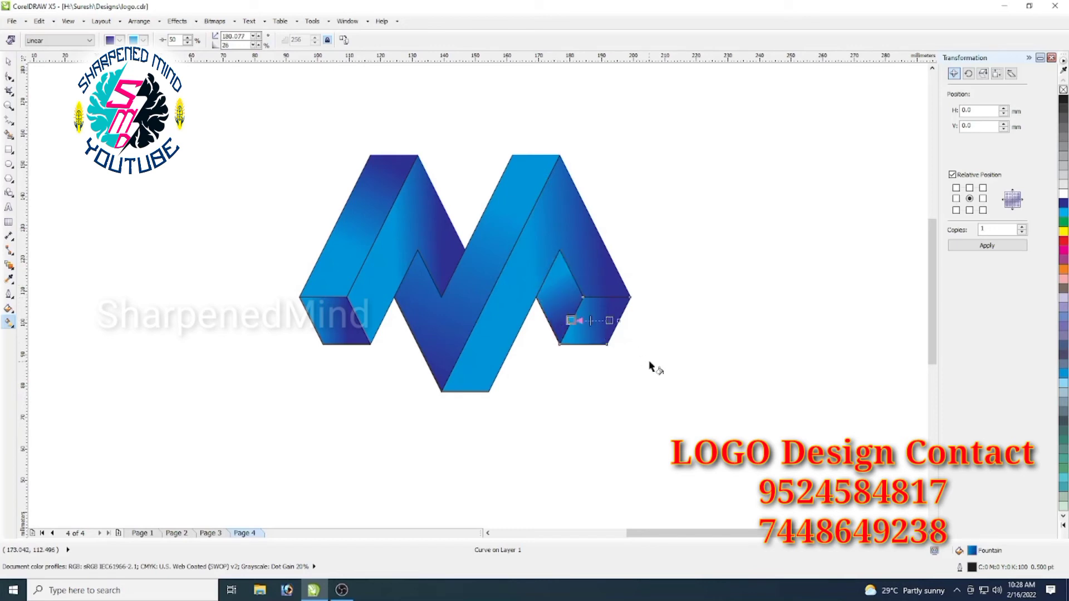
{"action": "left_click", "coordinate": [673, 373]}
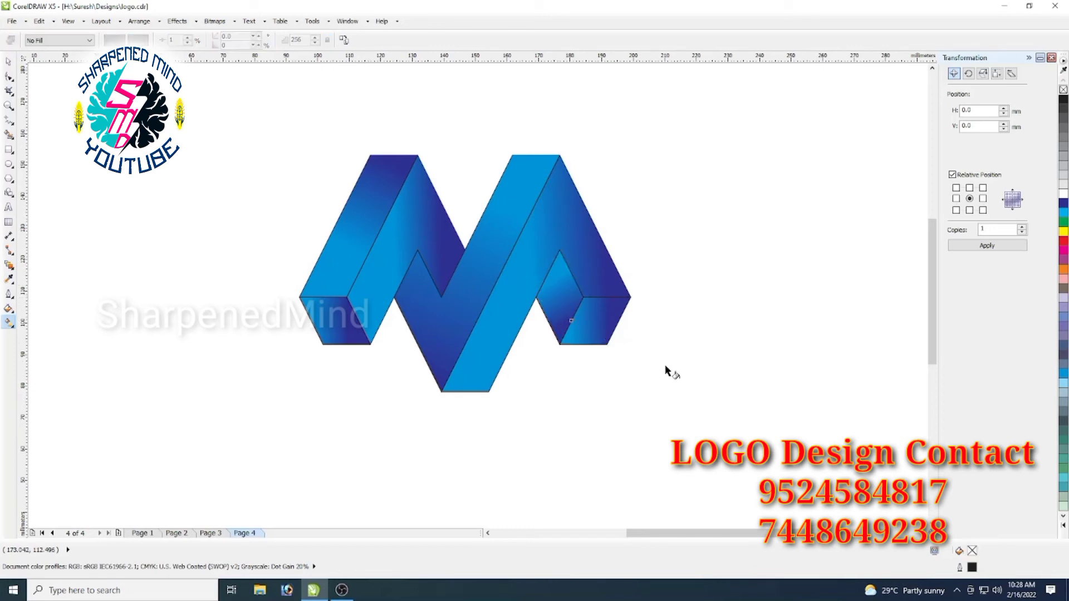
- Remove the outlines from all the shapes of the M logo
{"action": "left_click", "coordinate": [10, 62]}
{"action": "left_click_drag", "start_coordinate": [273, 124], "coordinate": [634, 417]}
{"action": "right_click", "coordinate": [1063, 90]}
{"action": "left_click", "coordinate": [805, 344]}
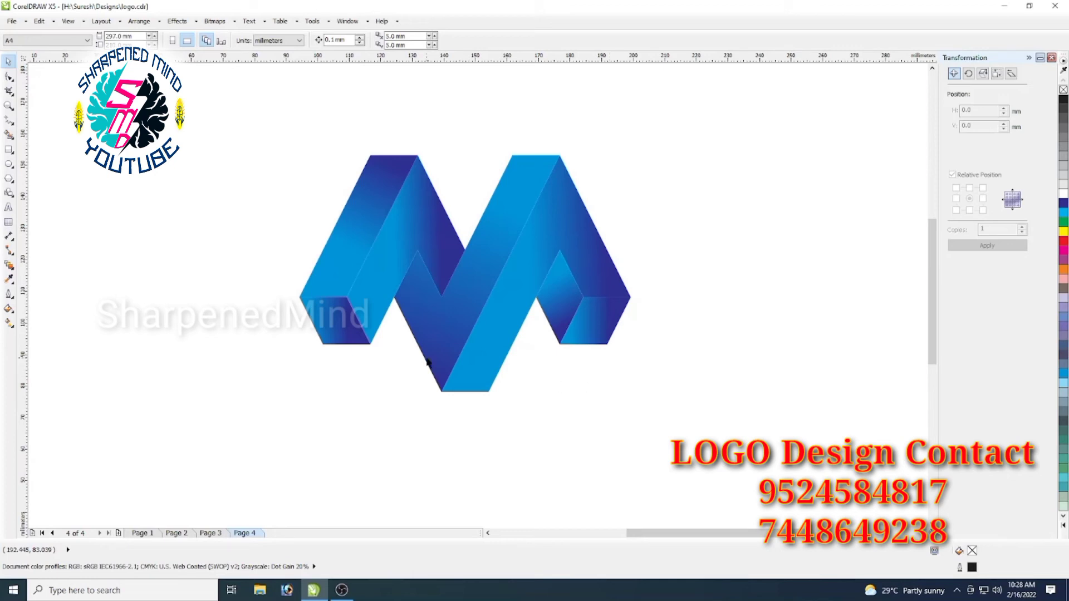
- Draw a straight Freehand line along the left arm's fold, from the foot's inner corner to the peak, and give it a yellow outline
{"action": "left_click", "coordinate": [12, 128]}
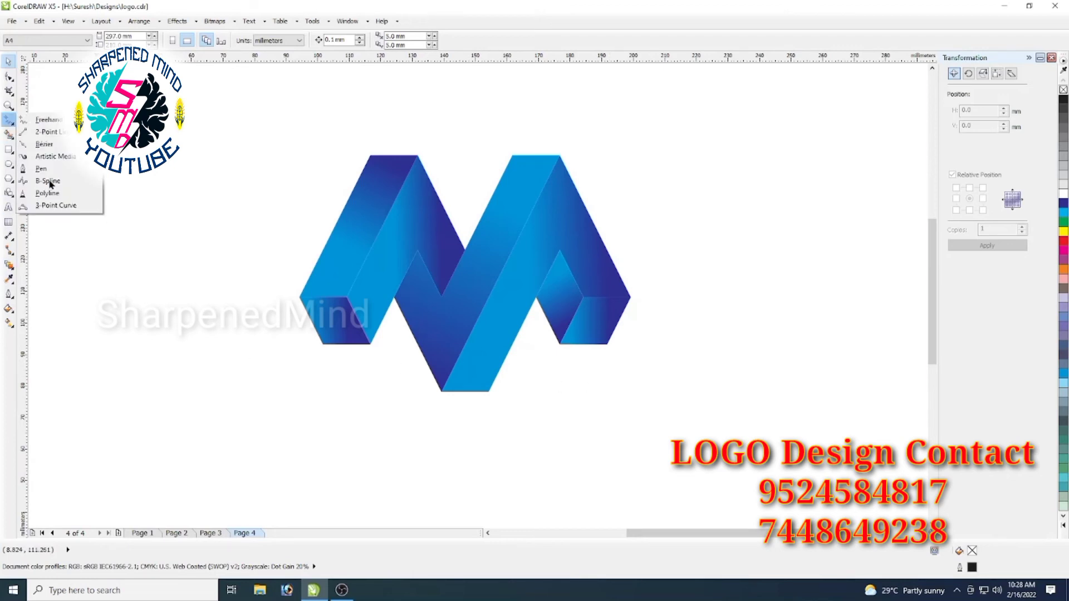
{"action": "left_click", "coordinate": [49, 120]}
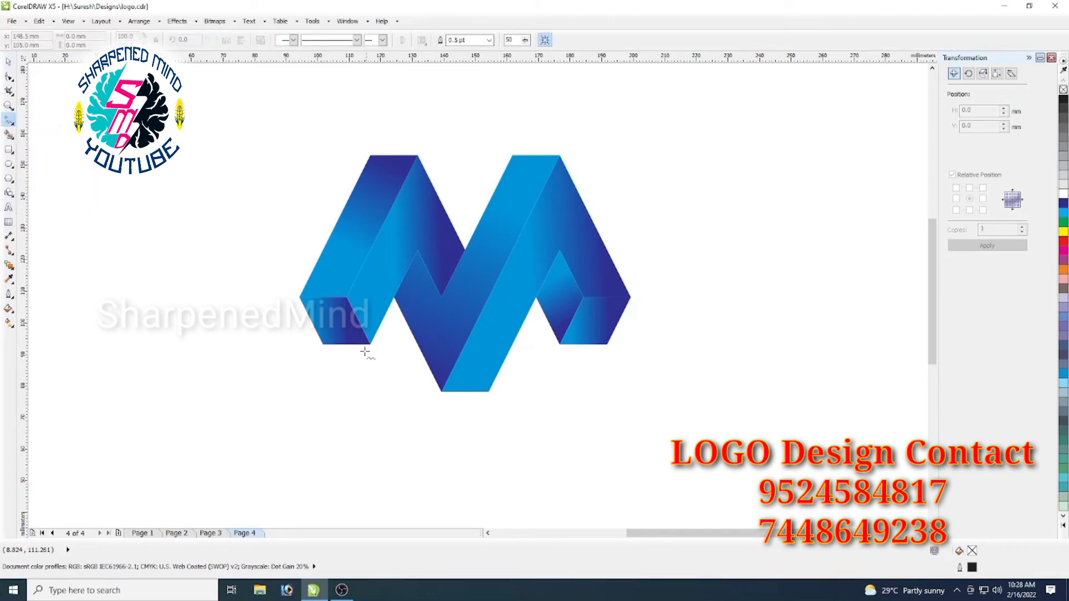
{"action": "left_click", "coordinate": [347, 297]}
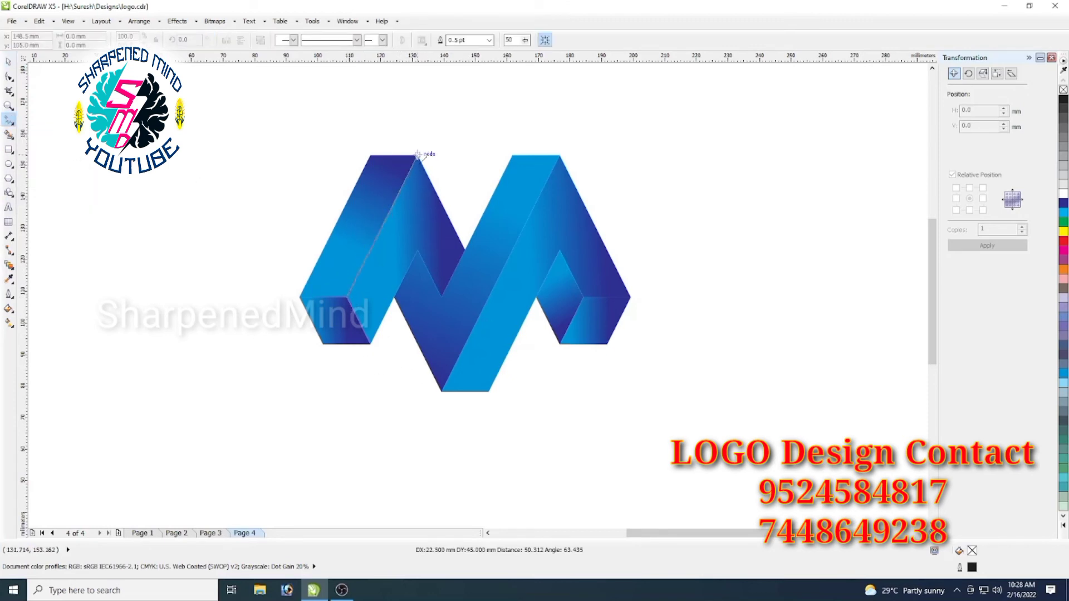
{"action": "left_click", "coordinate": [417, 155]}
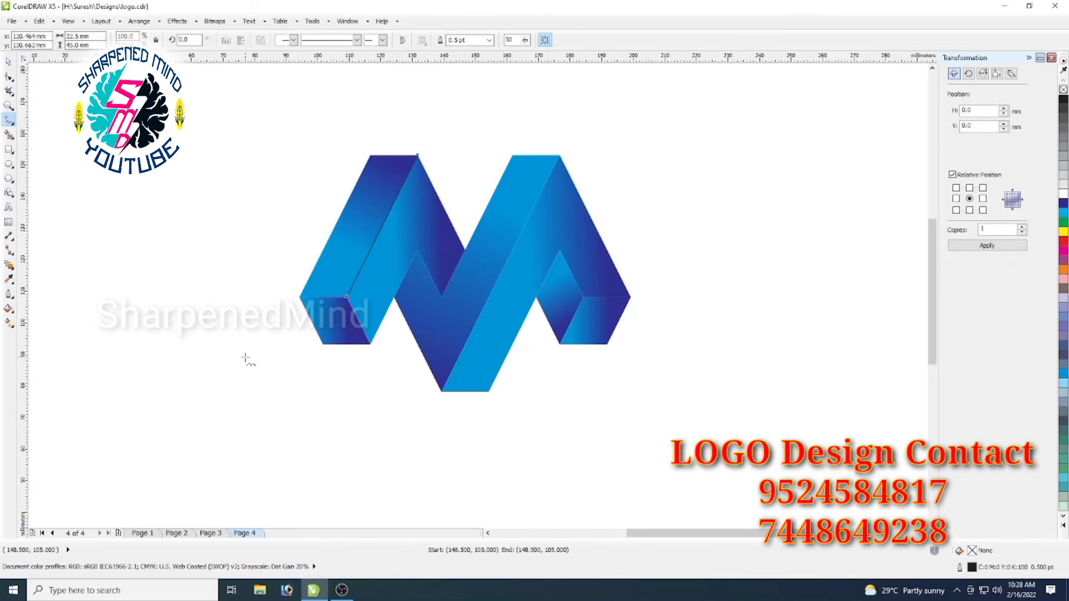
{"action": "right_click", "coordinate": [1064, 194]}
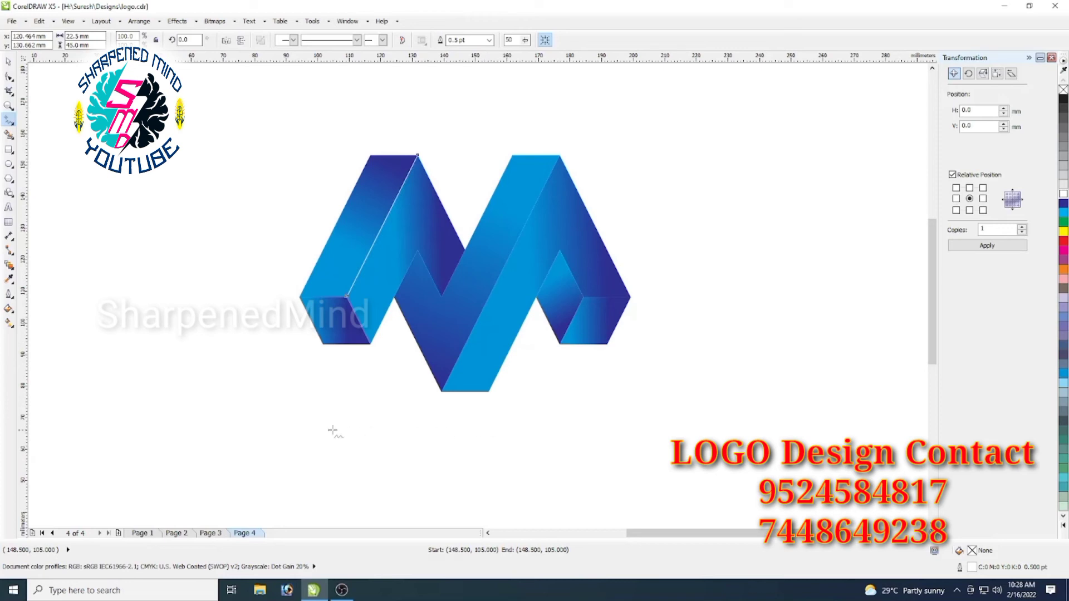
{"action": "right_click", "coordinate": [1065, 231]}
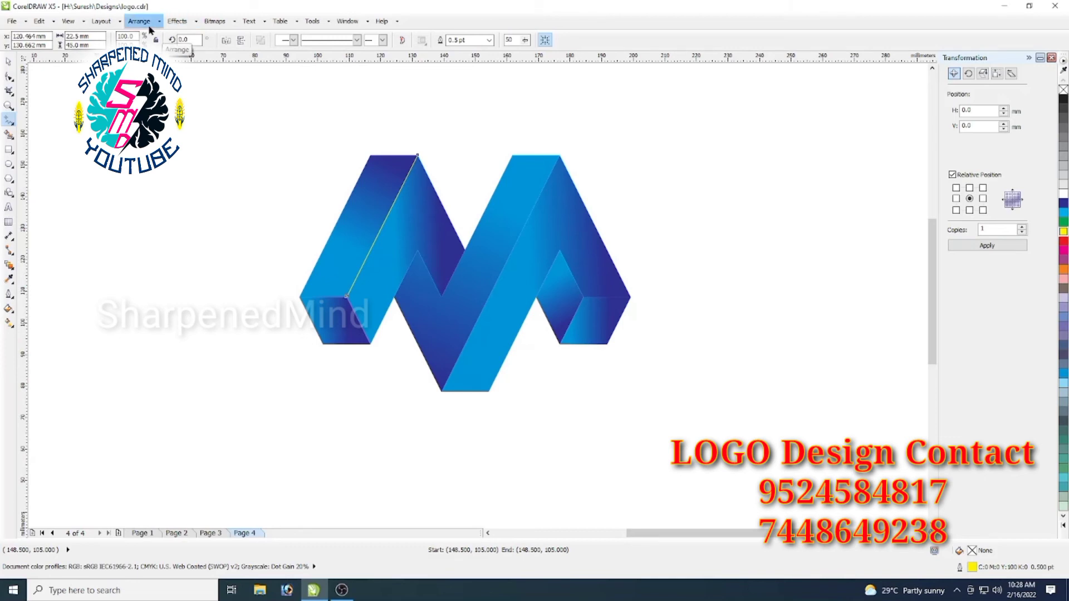
- Convert the yellow fold line to a 300 dpi CMYK bitmap with a transparent background
{"action": "left_click", "coordinate": [181, 22]}
{"action": "mouse_move", "coordinate": [216, 21]}
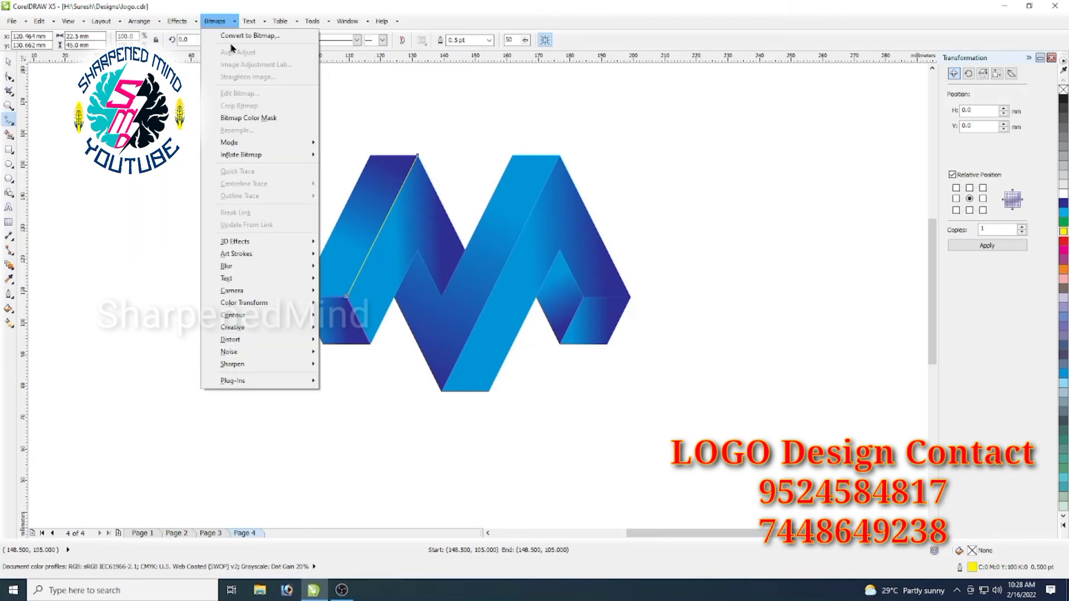
{"action": "left_click", "coordinate": [247, 35]}
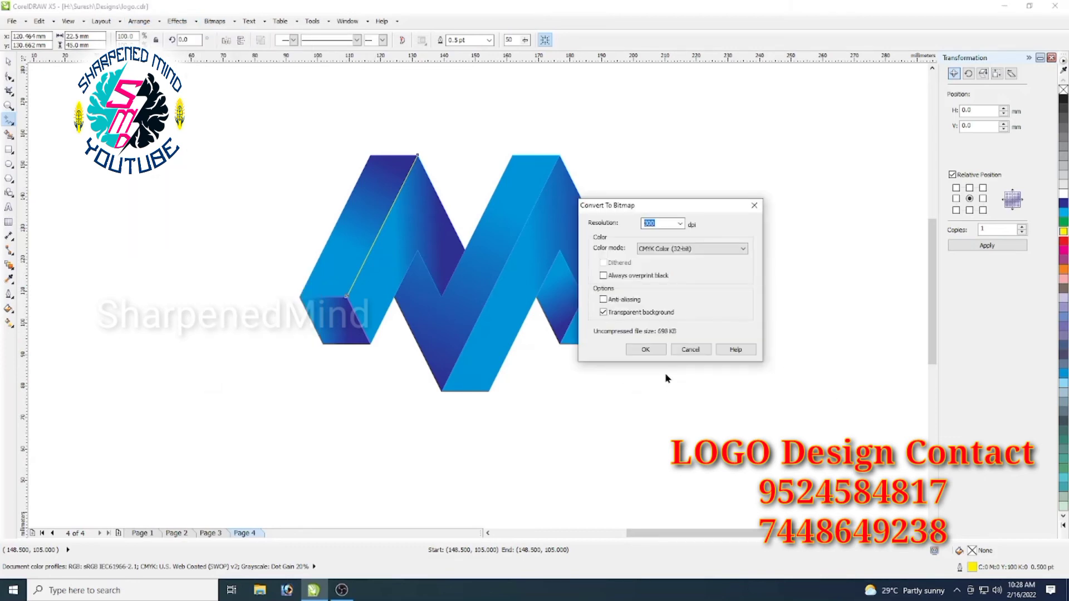
{"action": "left_click", "coordinate": [644, 349]}
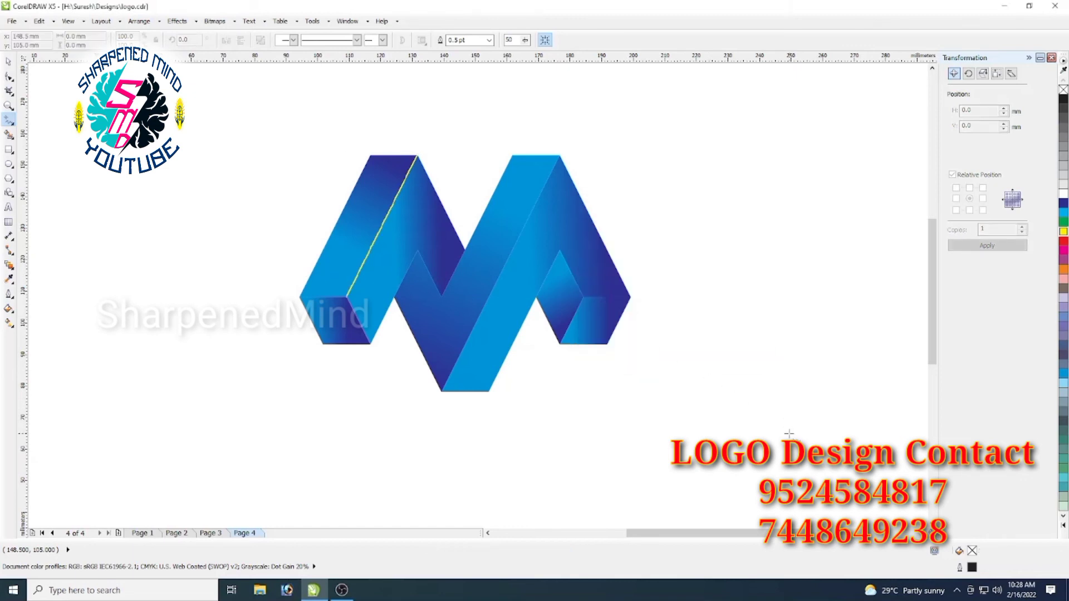
- Apply a Gaussian Blur with a radius of 4.7 pixels to the yellow line bitmap, previewing several radii
{"action": "left_click", "coordinate": [216, 21]}
{"action": "mouse_move", "coordinate": [252, 271]}
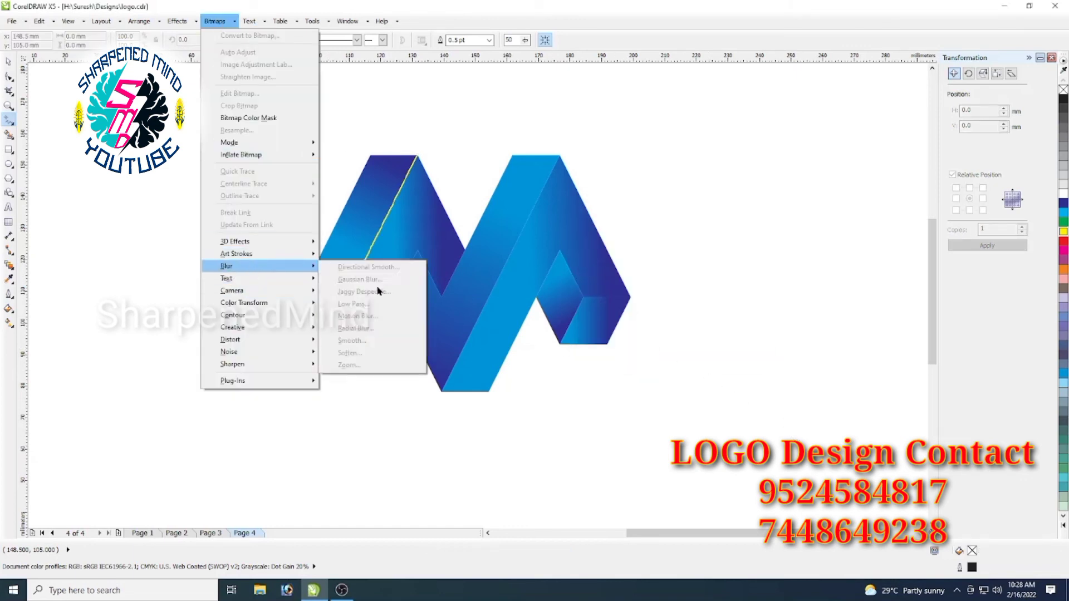
{"action": "left_click", "coordinate": [9, 64]}
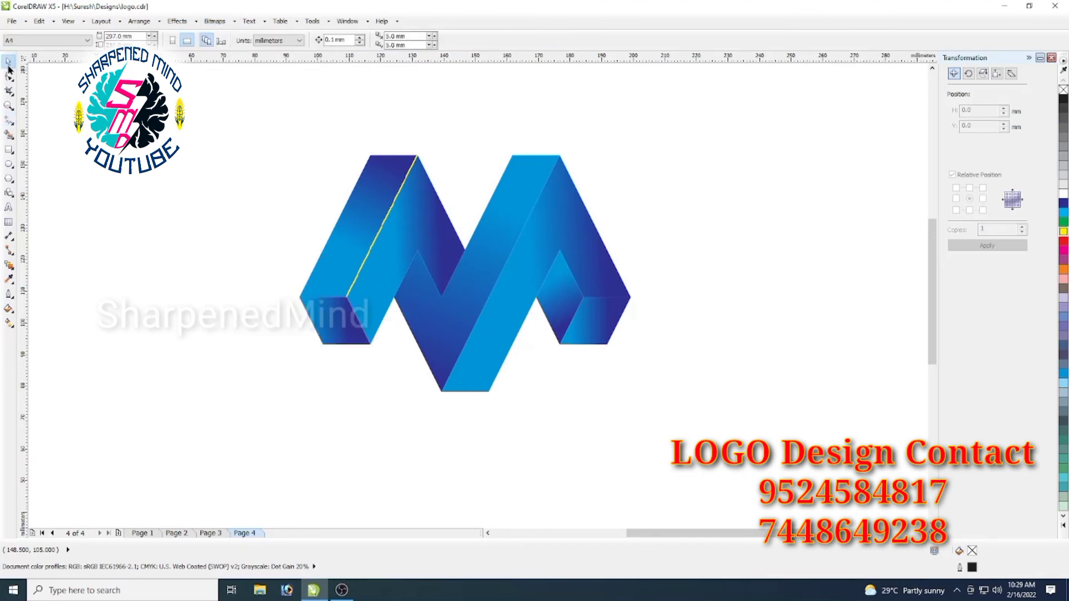
{"action": "left_click", "coordinate": [352, 290]}
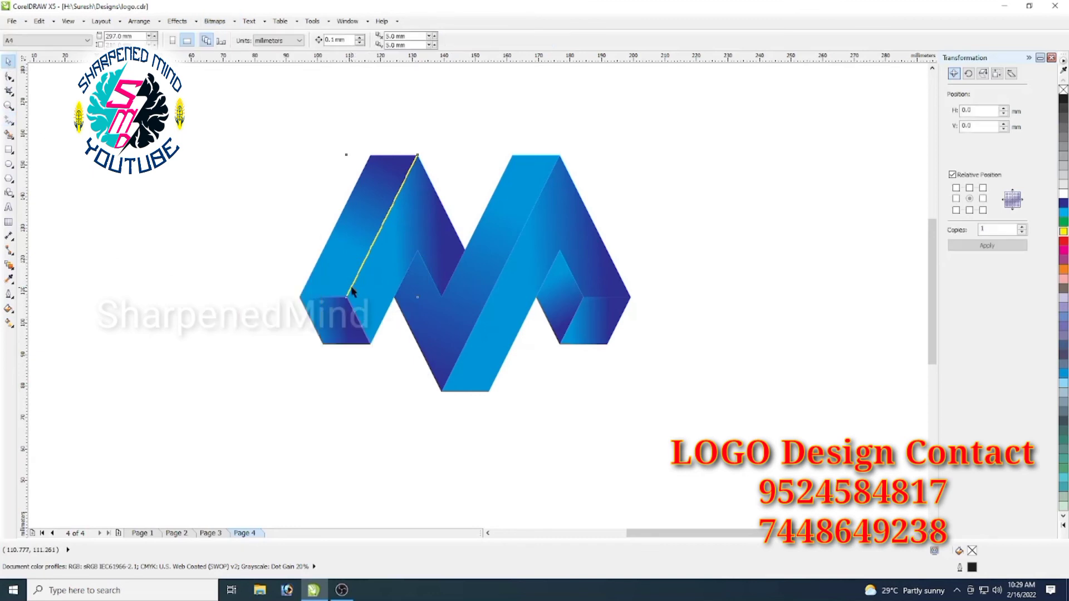
{"action": "left_click", "coordinate": [215, 21]}
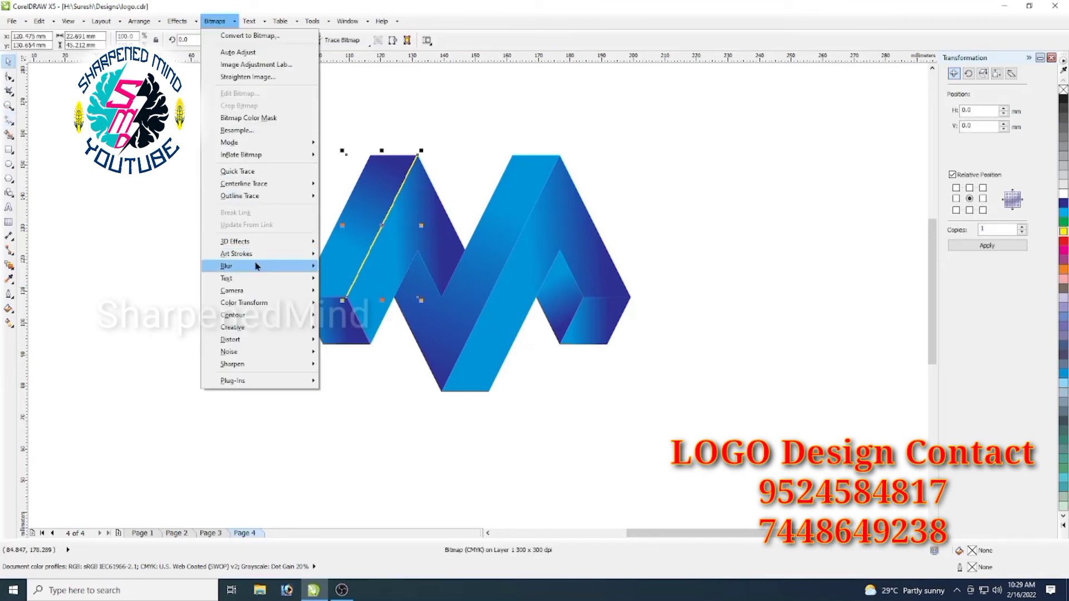
{"action": "mouse_move", "coordinate": [255, 266]}
{"action": "left_click", "coordinate": [360, 279]}
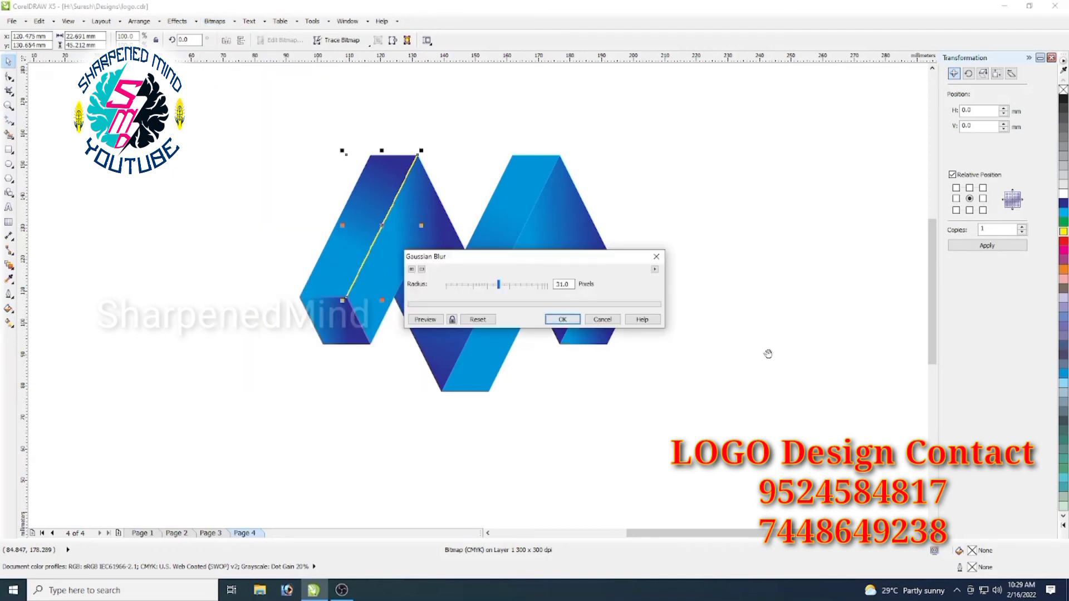
{"action": "left_click", "coordinate": [426, 319]}
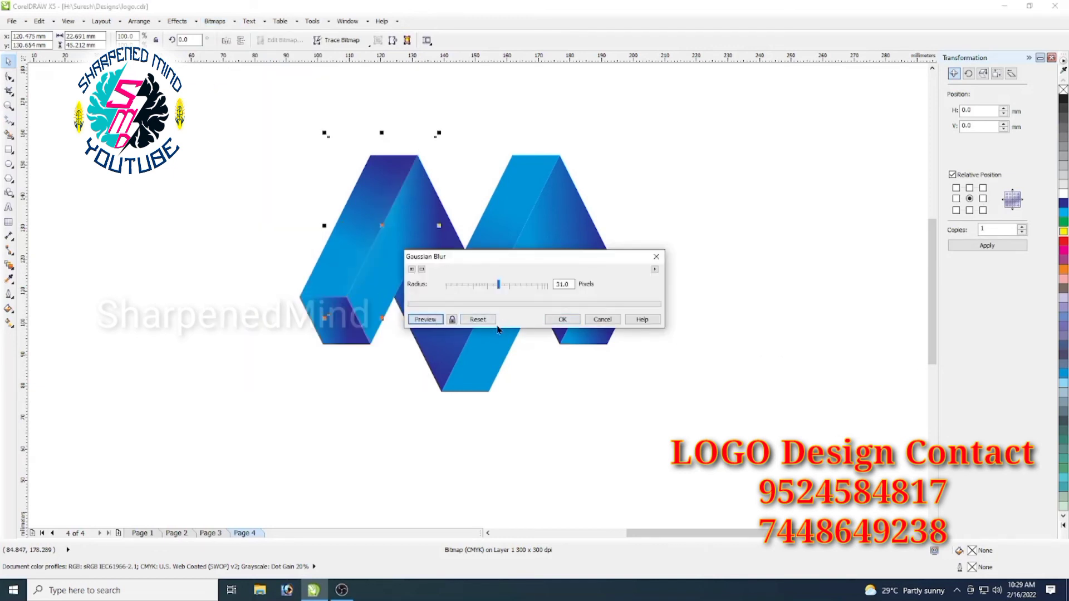
{"action": "left_click", "coordinate": [458, 285]}
{"action": "left_click", "coordinate": [425, 319]}
{"action": "left_click", "coordinate": [471, 285]}
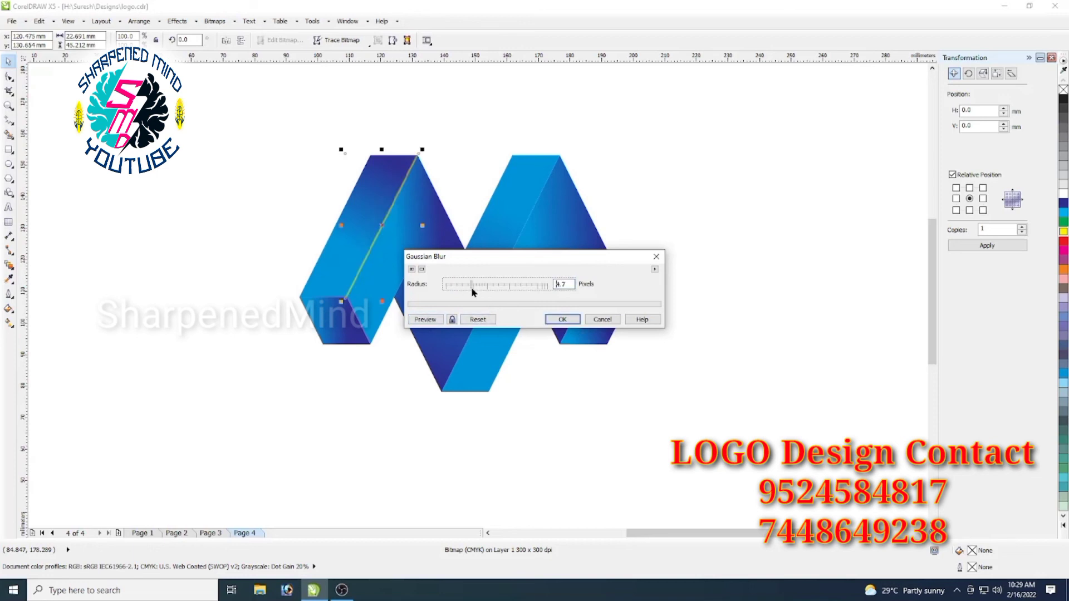
{"action": "left_click", "coordinate": [425, 319]}
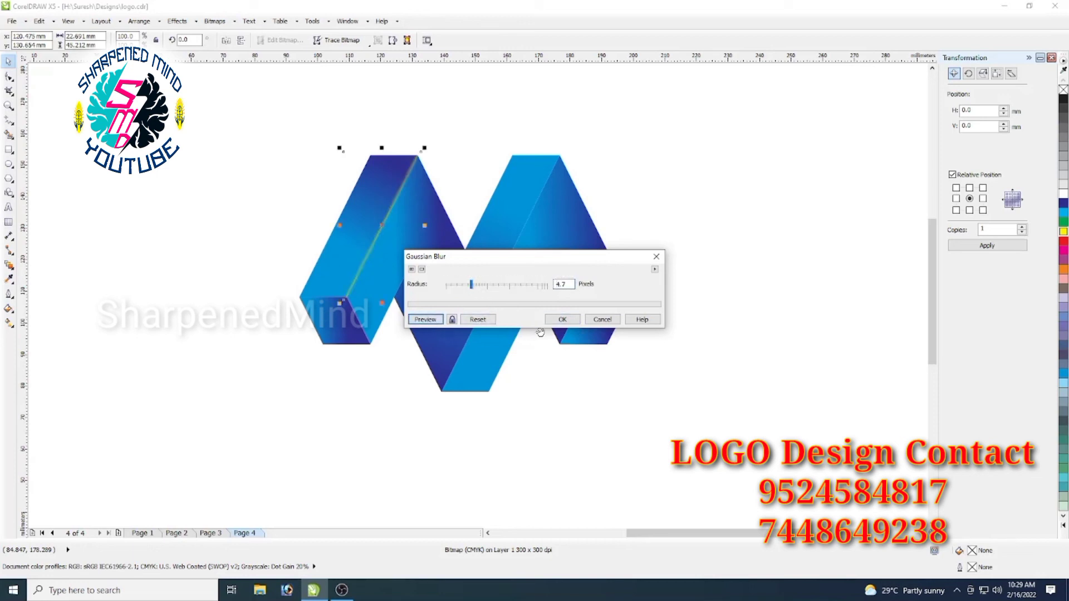
{"action": "left_click", "coordinate": [562, 319]}
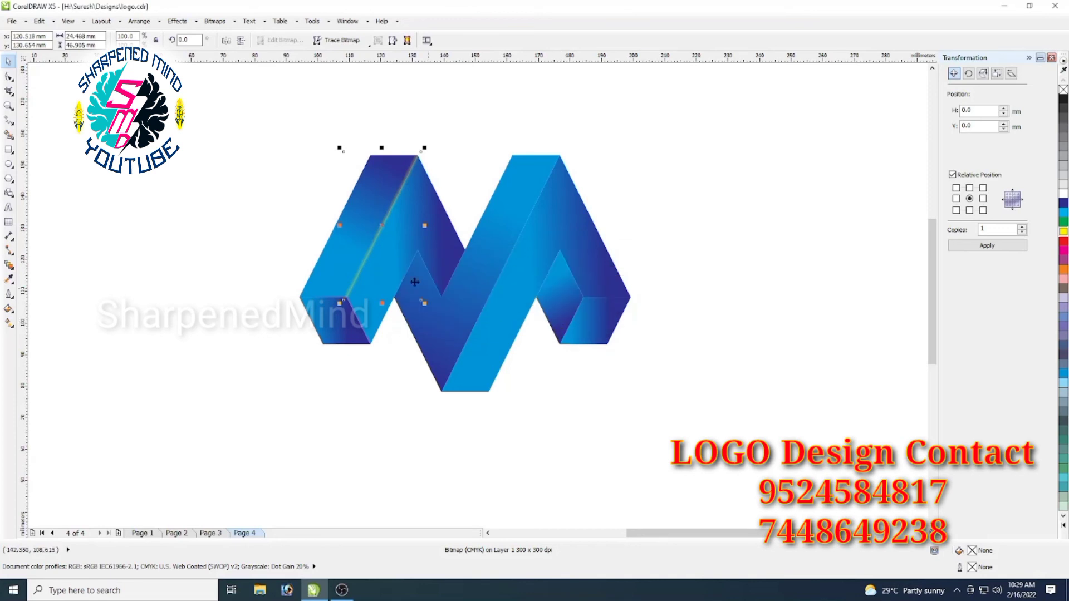
- Scale the blurred yellow line down to 84.5% and delete it
{"action": "scroll", "coordinate": [363, 201], "scroll_direction": "up", "scroll_amount": 3}
{"action": "scroll", "coordinate": [363, 201], "scroll_direction": "down", "scroll_amount": 3}
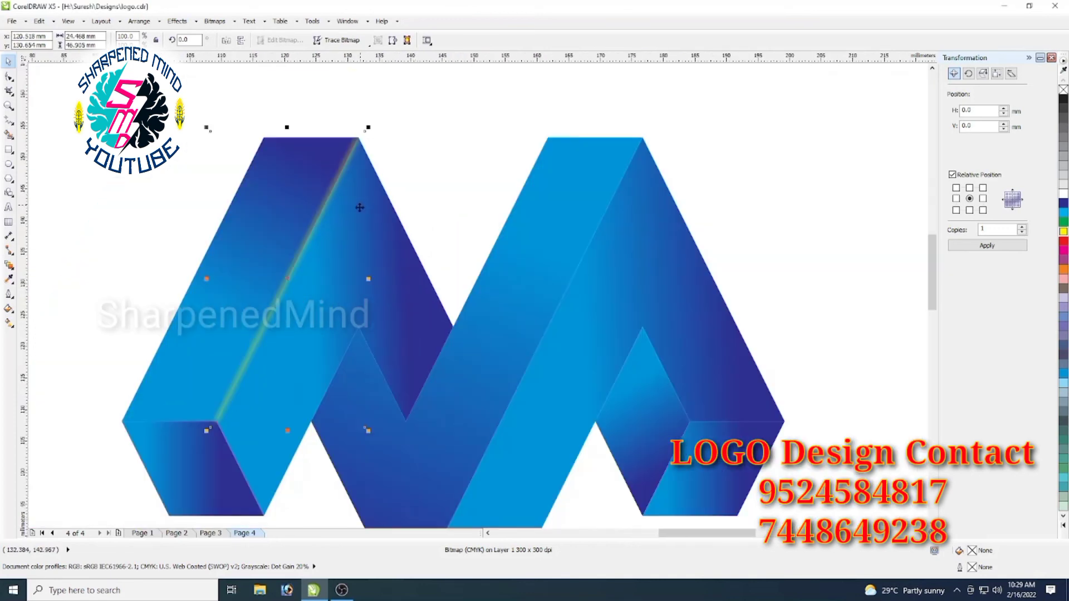
{"action": "left_click_drag", "start_coordinate": [368, 129], "coordinate": [357, 151]}
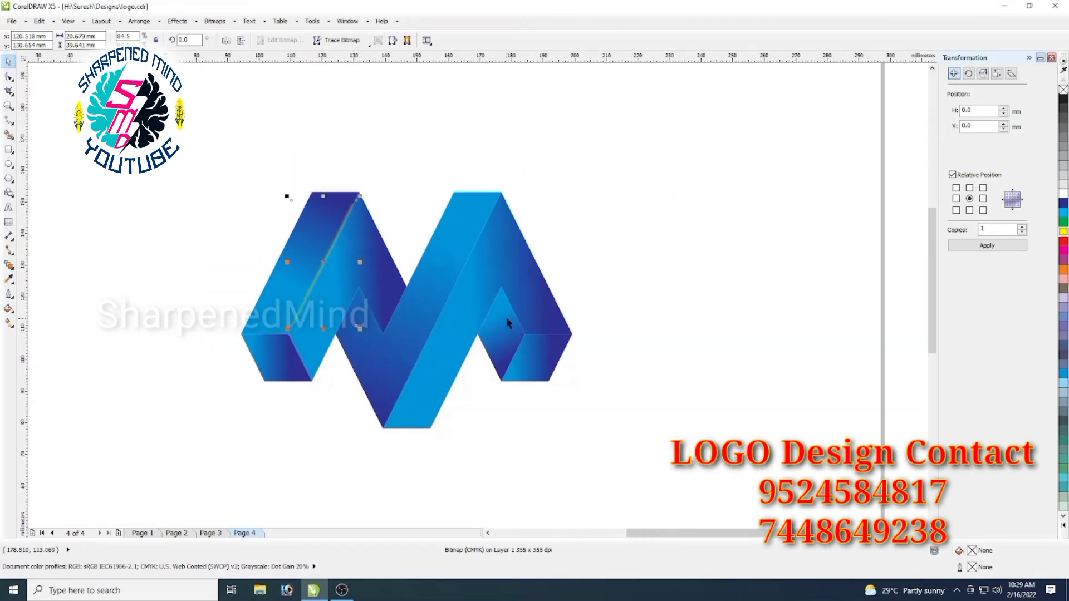
{"action": "key", "text": "Delete"}
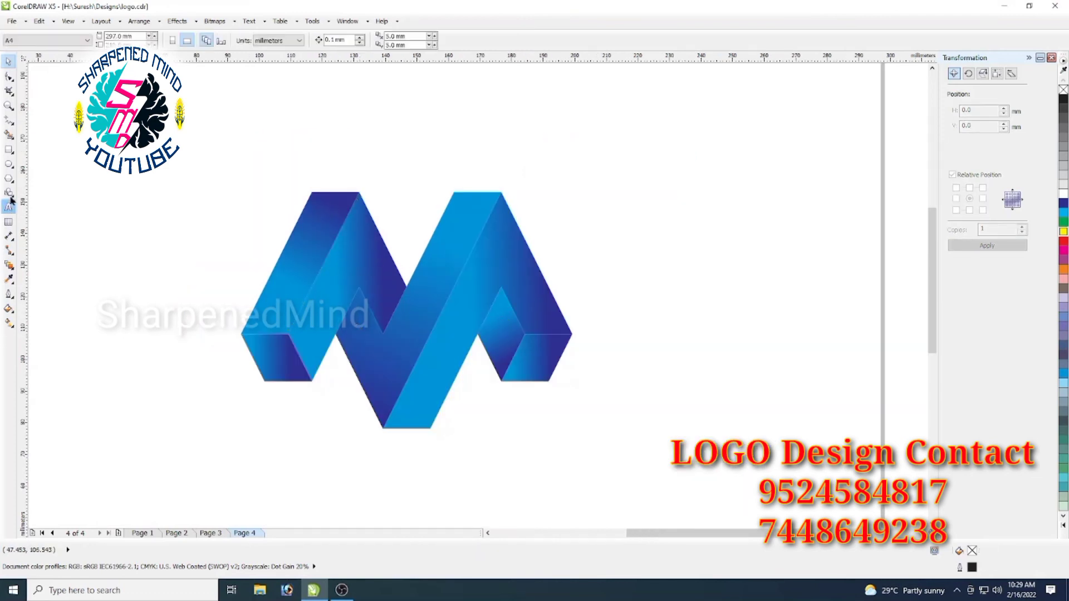
- Redraw the straight line along the left arm's fold between the foot's inner corner and the peak, with a yellow outline
{"action": "left_click", "coordinate": [12, 122]}
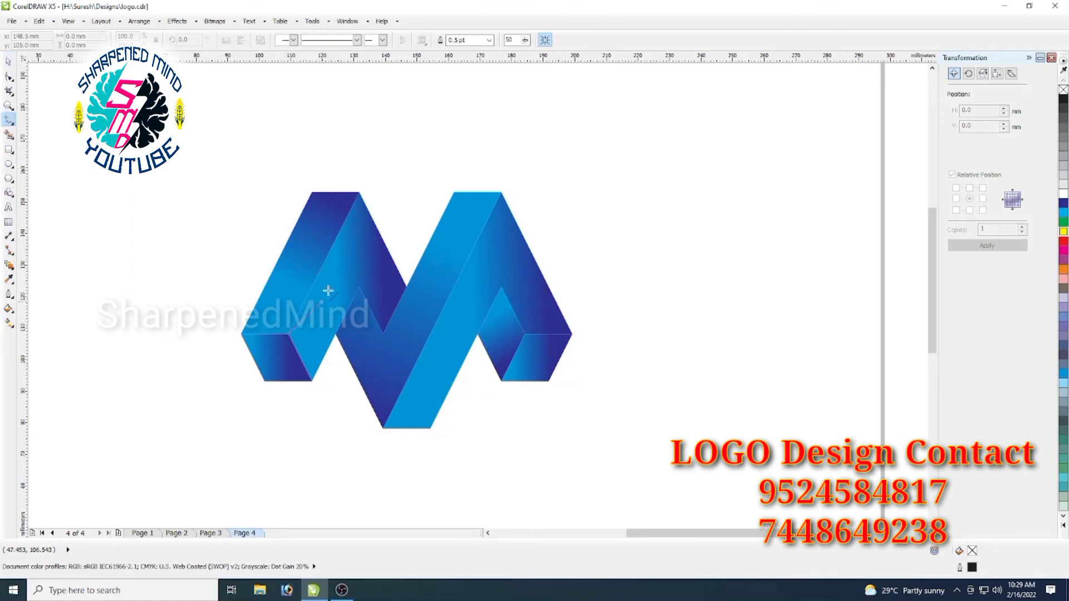
{"action": "left_click", "coordinate": [359, 193]}
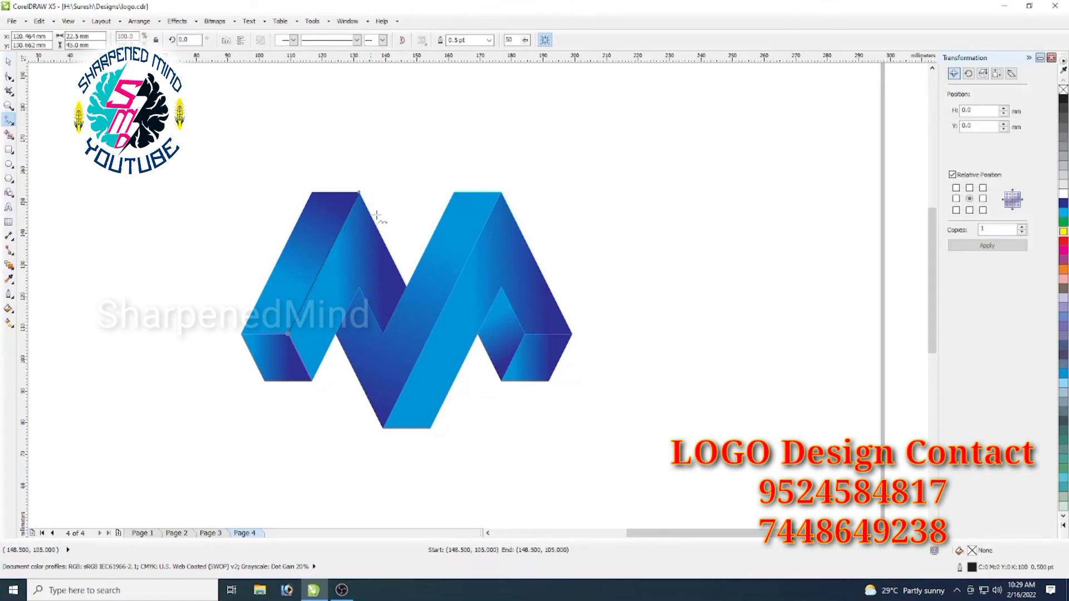
{"action": "right_click", "coordinate": [1065, 232]}
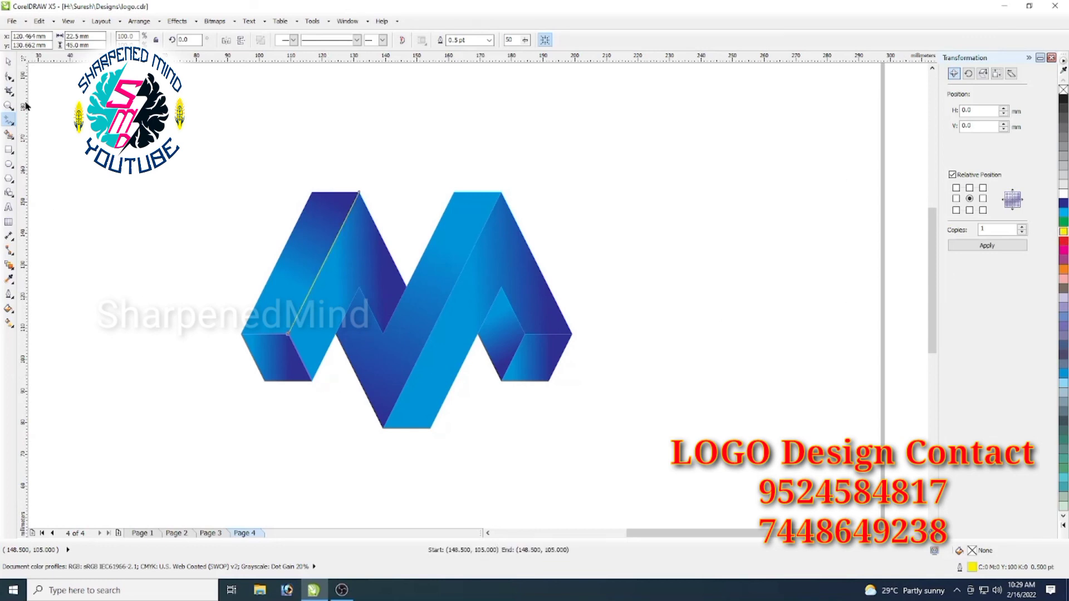